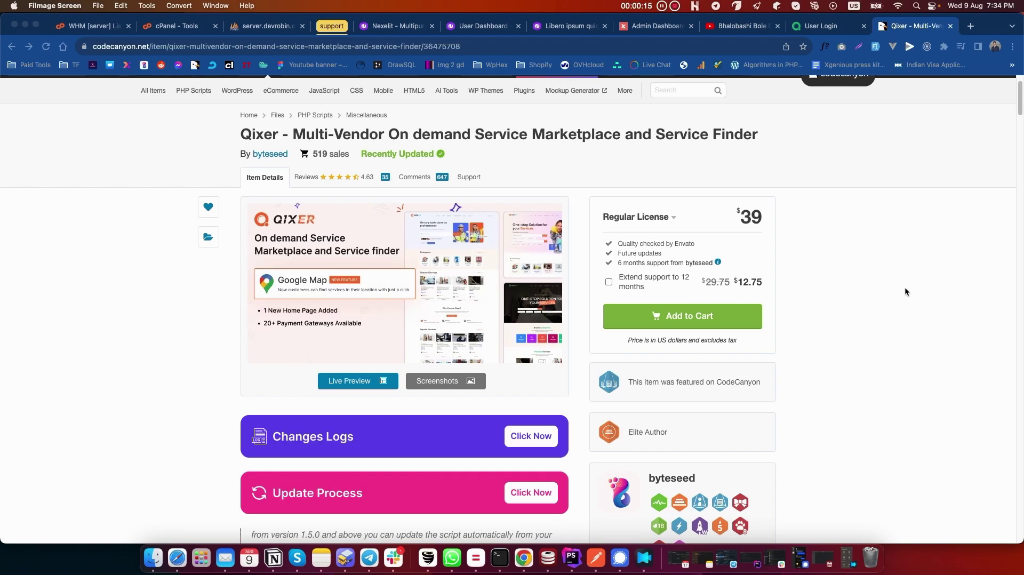
Step: Bring Chrome to the front and switch to the Qixer Sign In page tab
{"action": "left_click", "coordinate": [926, 174]}
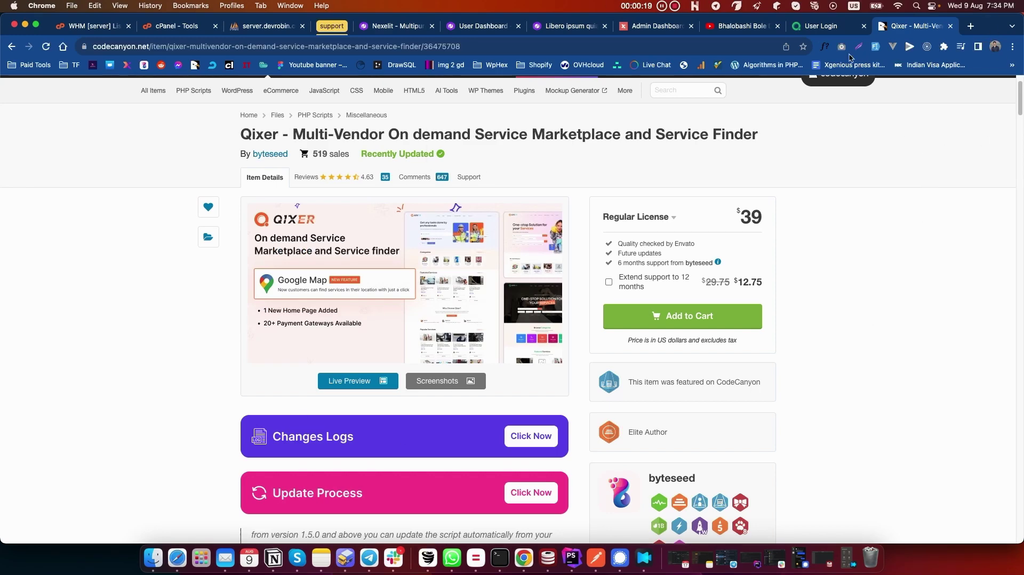
{"action": "left_click", "coordinate": [835, 31]}
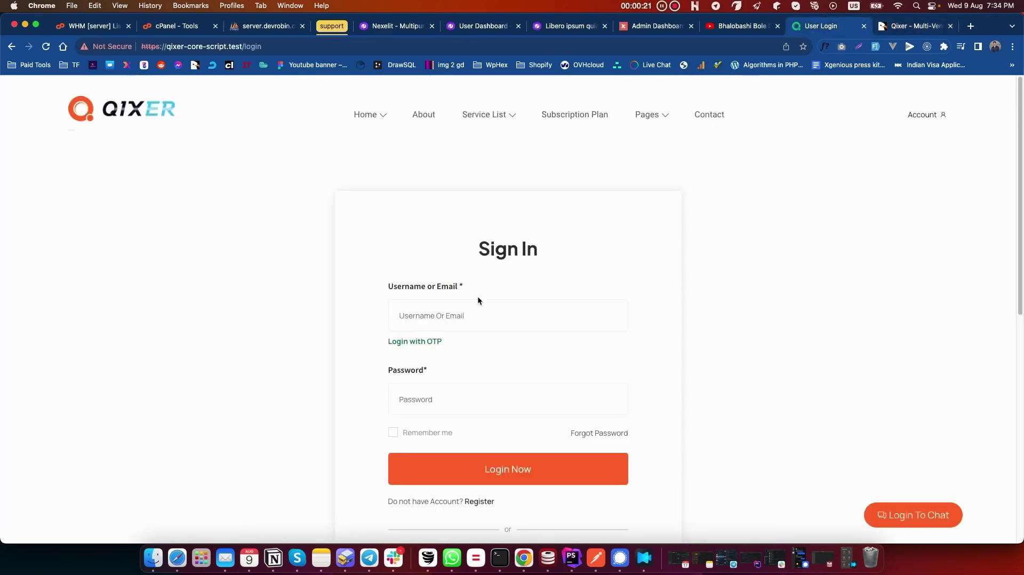
Step: Log in with the saved test seller username and its password, then open the seller's Services list
{"action": "left_click", "coordinate": [487, 307]}
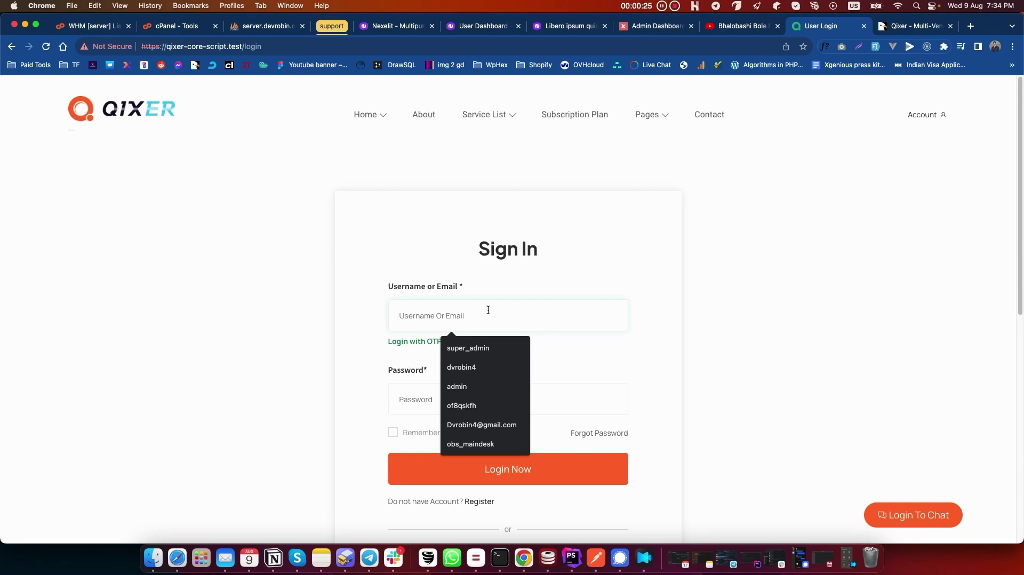
{"action": "type", "text": "test"}
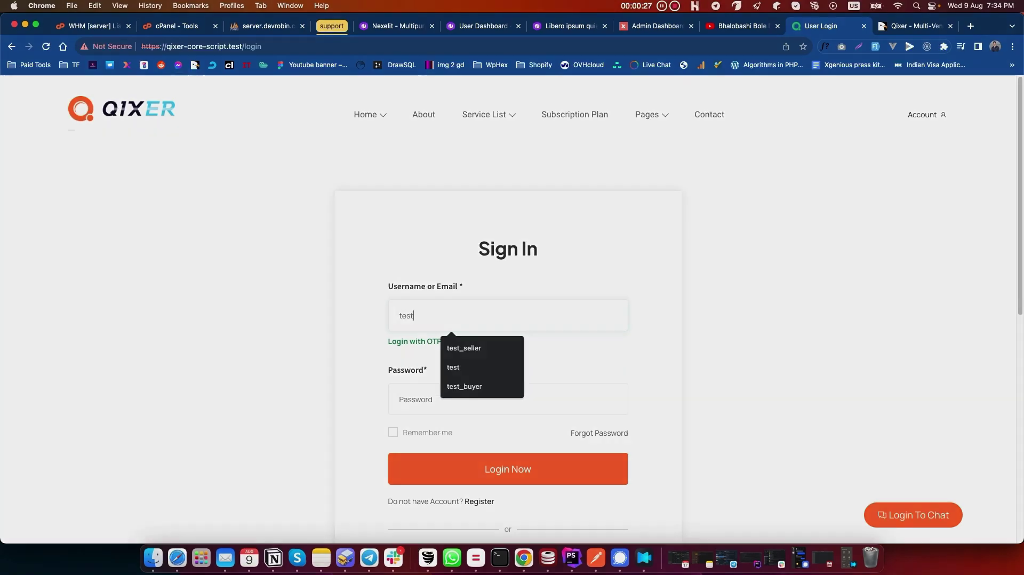
{"action": "left_click", "coordinate": [448, 346]}
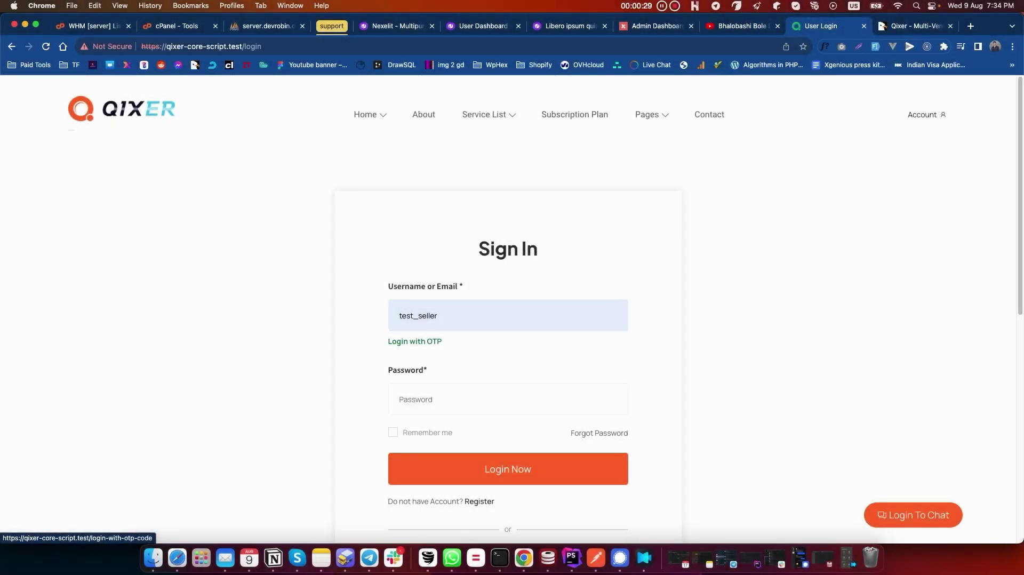
{"action": "left_click", "coordinate": [528, 402]}
{"action": "type", "text": "12345"}
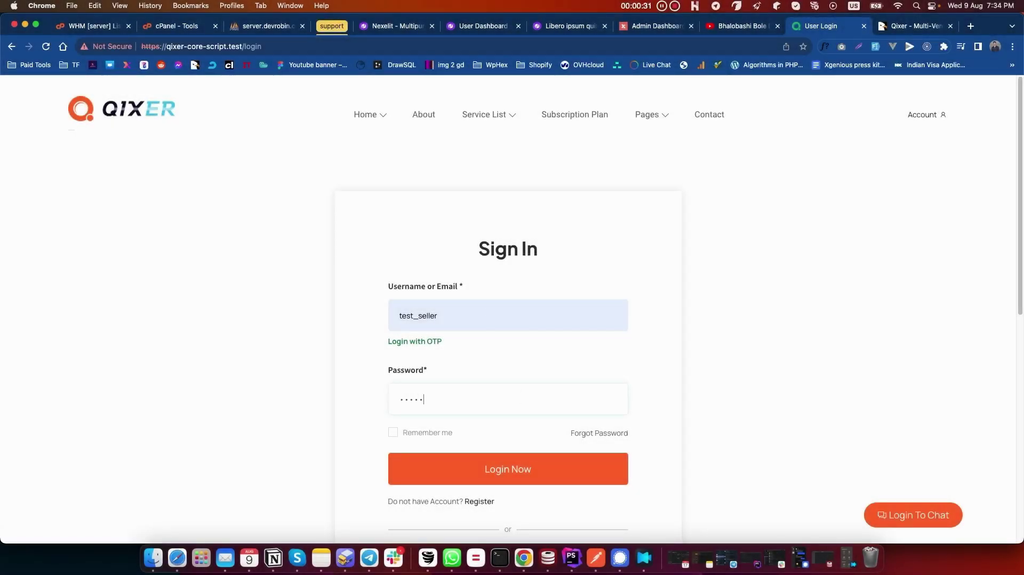
{"action": "type", "text": "678"}
{"action": "left_click", "coordinate": [497, 471]}
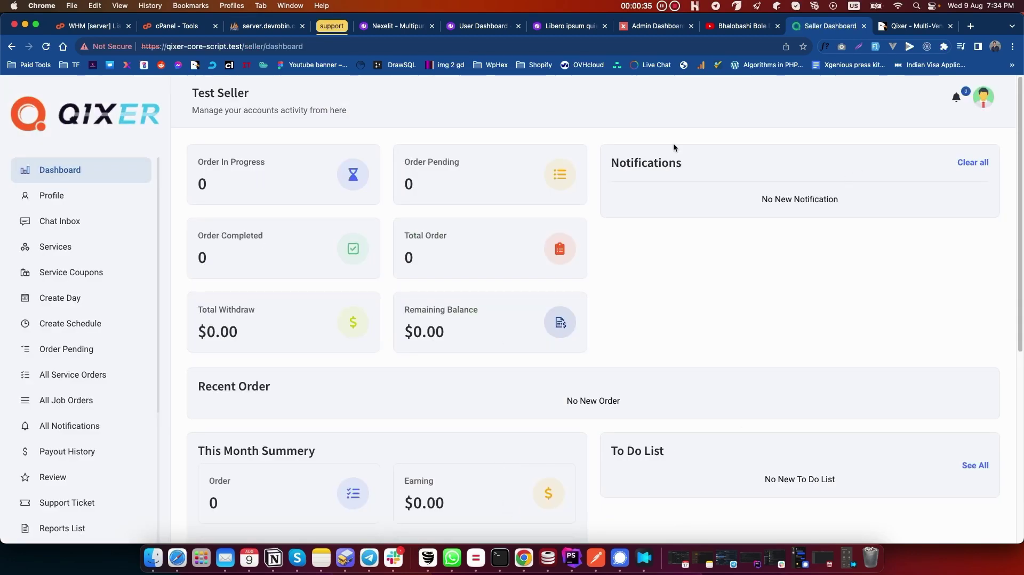
{"action": "left_click", "coordinate": [704, 273]}
{"action": "left_click", "coordinate": [68, 249]}
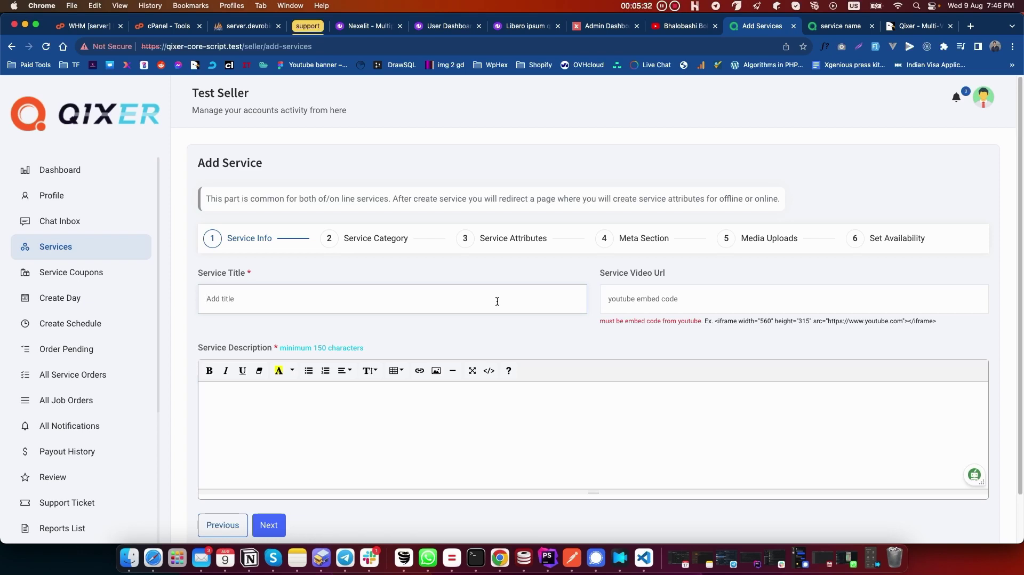
Step: Title the service 'software service' and fill the description with 'service description' repeated three times
{"action": "type", "text": "software ser"}
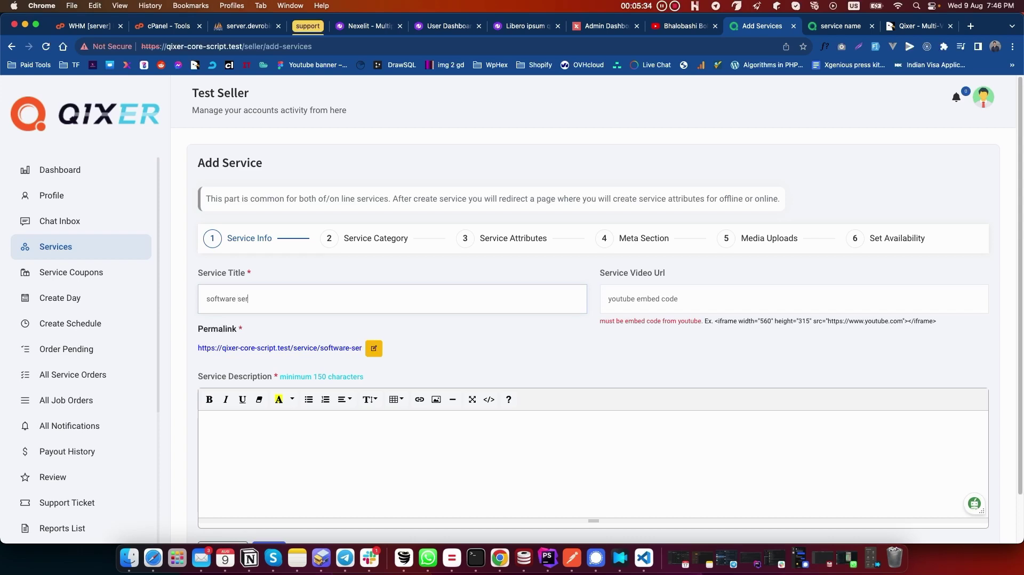
{"action": "type", "text": "vice"}
{"action": "left_click", "coordinate": [684, 284]}
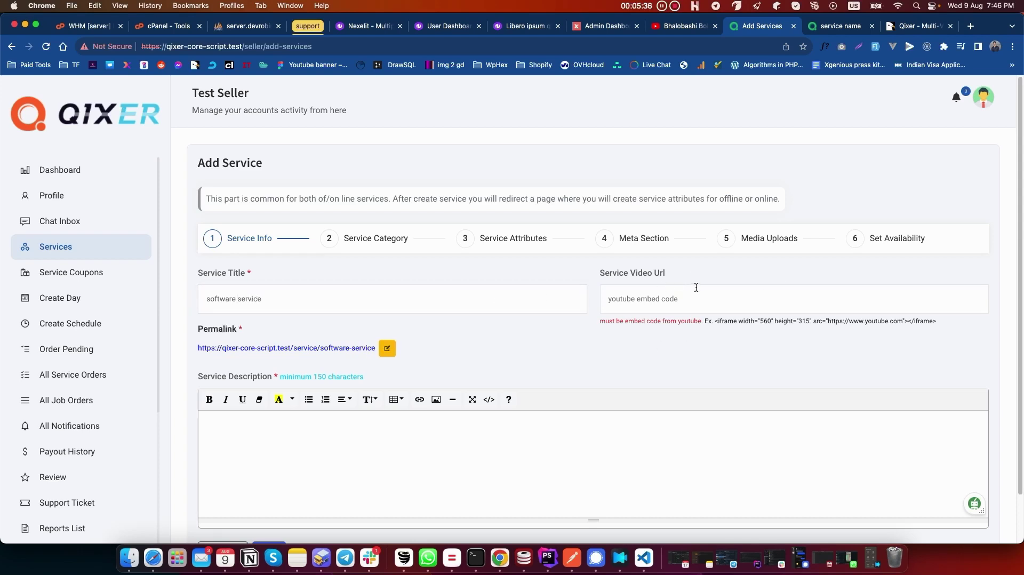
{"action": "left_click", "coordinate": [352, 445]}
{"action": "type", "text": "service description"}
{"action": "key", "text": "super+a"}
{"action": "key", "text": "super+c"}
{"action": "key", "text": "Right"}
{"action": "key", "text": "super+v"}
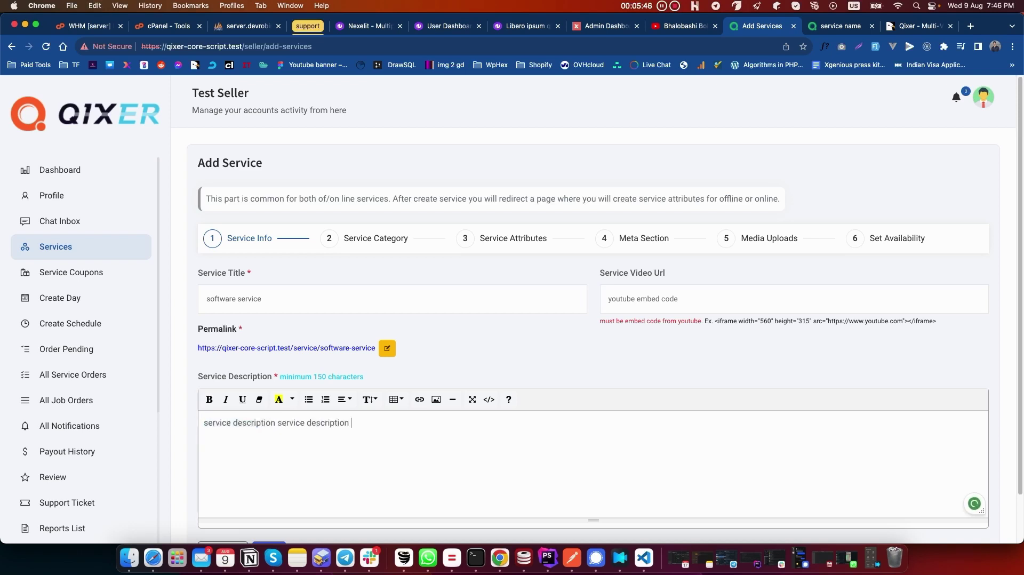
{"action": "key", "text": "super+v"}
{"action": "key", "text": "super+v"}
{"action": "key", "text": "super+v"}
{"action": "key", "text": "super+v"}
{"action": "key", "text": "super+v"}
{"action": "key", "text": "super+v"}
{"action": "key", "text": "super+v"}
{"action": "key", "text": "super+v"}
{"action": "key", "text": "super+v"}
{"action": "key", "text": "super+v"}
{"action": "key", "text": "super+v"}
{"action": "key", "text": "super+v"}
{"action": "key", "text": "super+v"}
{"action": "key", "text": "super+v"}
{"action": "key", "text": "super+v"}
{"action": "key", "text": "super+v"}
{"action": "key", "text": "super+v"}
{"action": "key", "text": "super+v"}
{"action": "key", "text": "super+v"}
{"action": "key", "text": "super+v"}
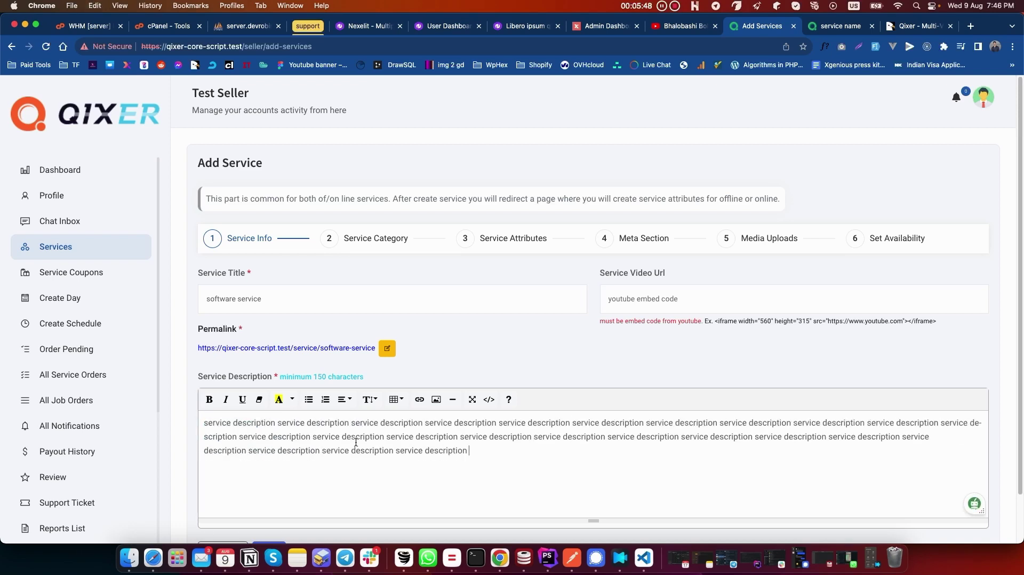
{"action": "scroll", "coordinate": [439, 418], "scroll_direction": "down", "scroll_amount": 2}
Step: Choose Electronics as the main category and Ac Repair as the sub category
{"action": "left_click", "coordinate": [268, 497]}
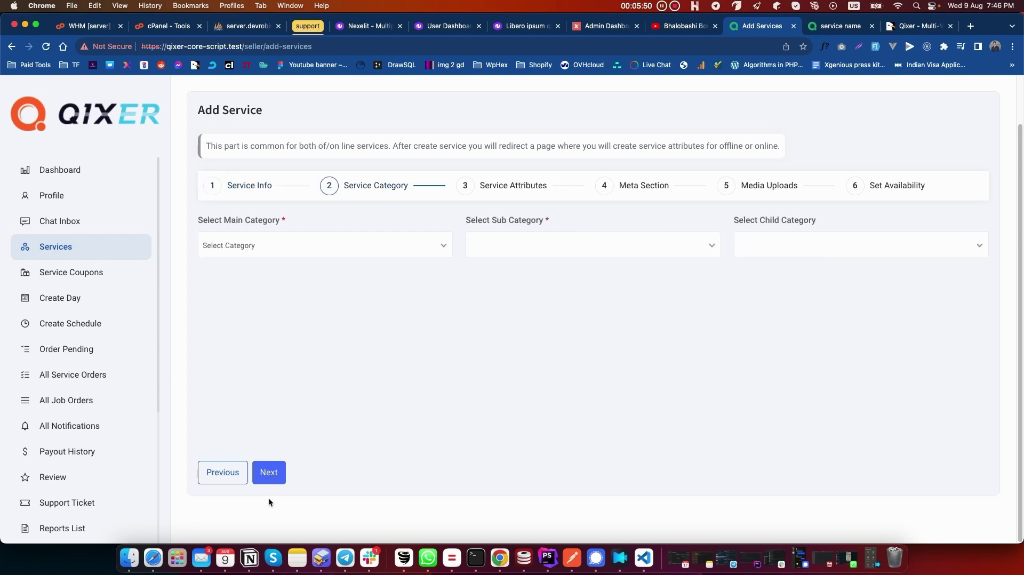
{"action": "left_click", "coordinate": [295, 245]}
{"action": "left_click", "coordinate": [277, 313]}
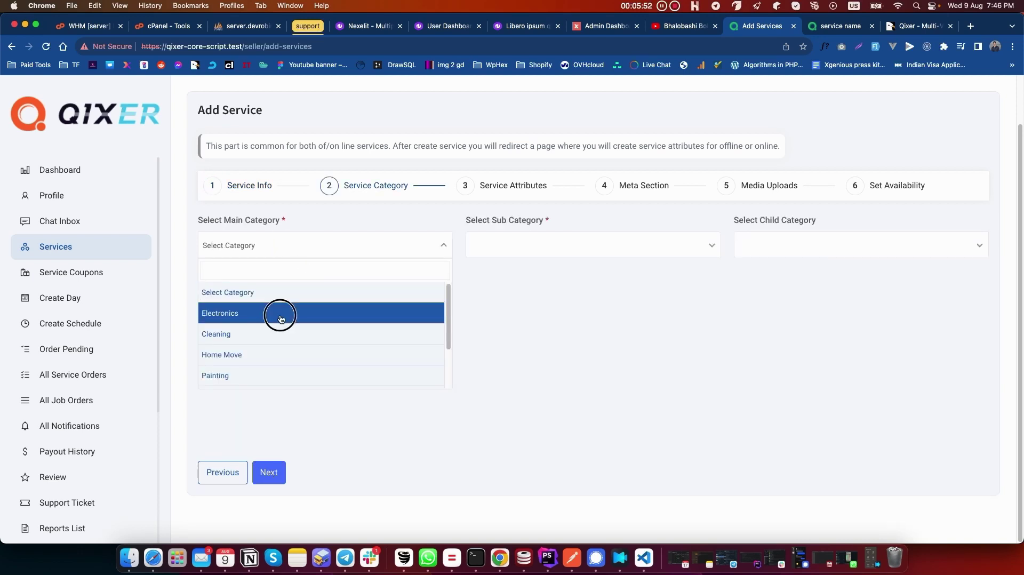
{"action": "left_click", "coordinate": [595, 237]}
{"action": "left_click", "coordinate": [504, 333]}
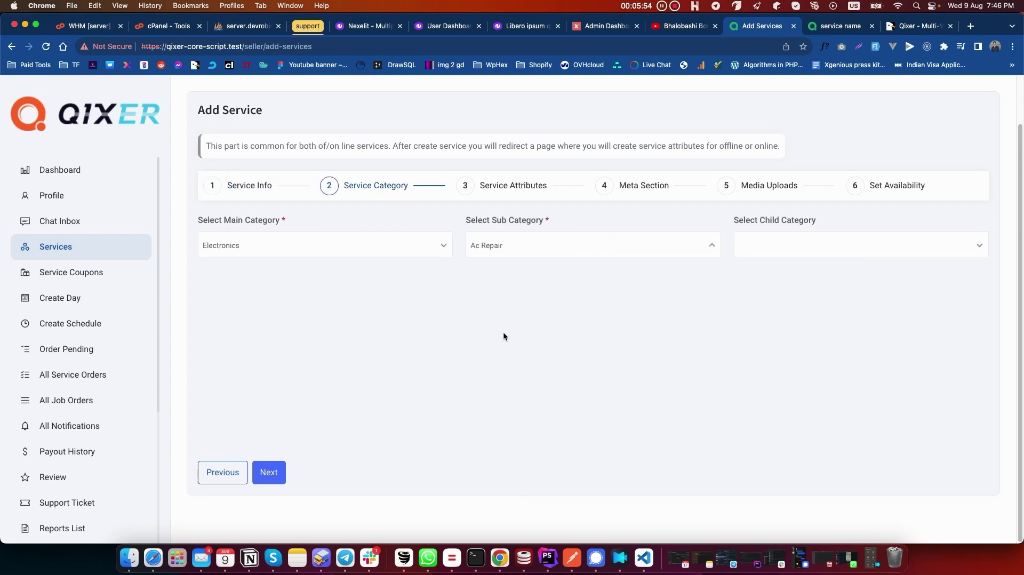
{"action": "left_click", "coordinate": [271, 474]}
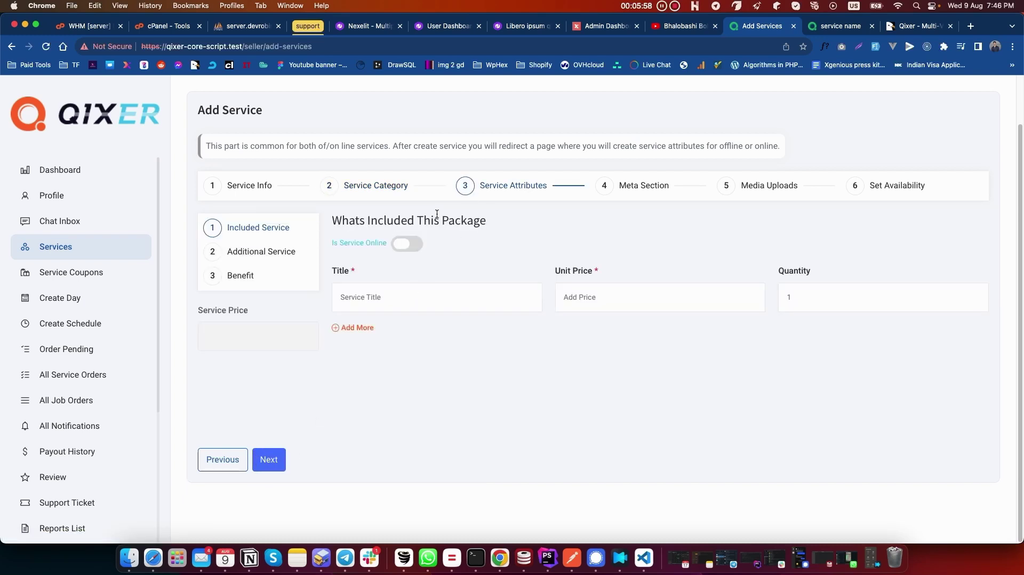
Step: Add one included item named 'nothing' with unit price 10, discarding the extra row
{"action": "left_click_drag", "start_coordinate": [337, 222], "coordinate": [470, 221]}
{"action": "left_click", "coordinate": [498, 290]}
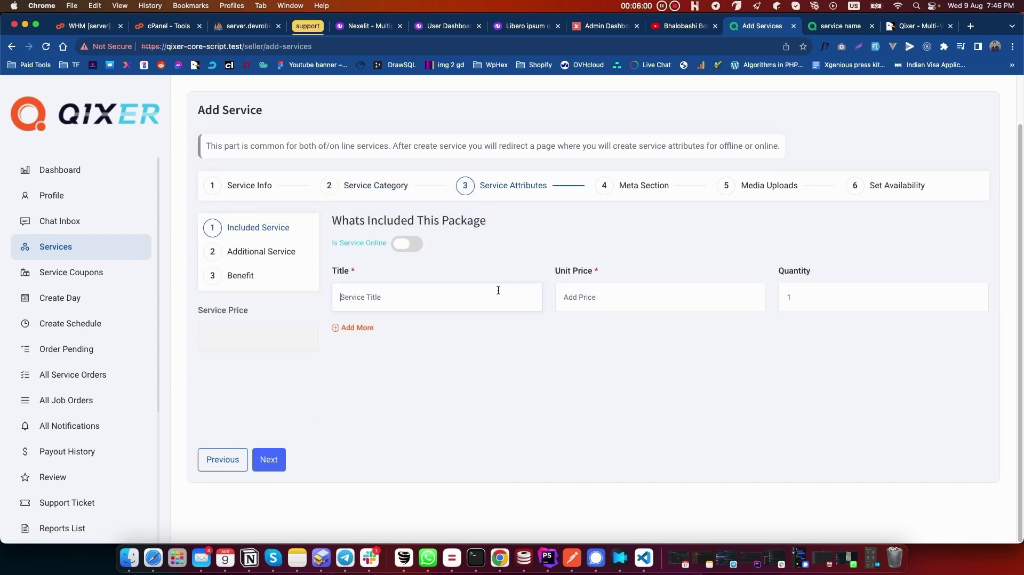
{"action": "type", "text": "nothing"}
{"action": "left_click", "coordinate": [661, 296]}
{"action": "type", "text": "10"}
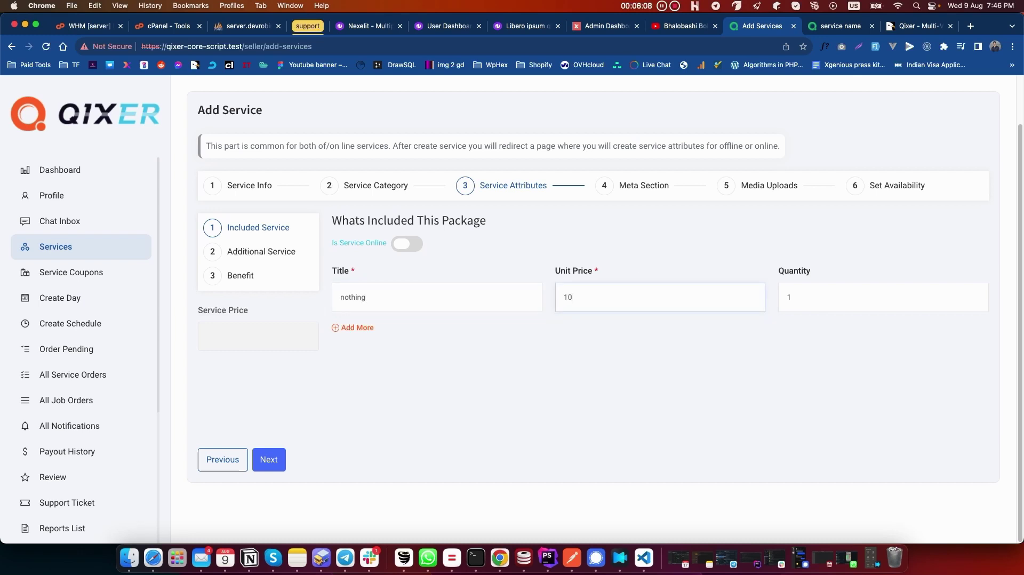
{"action": "left_click", "coordinate": [357, 327]}
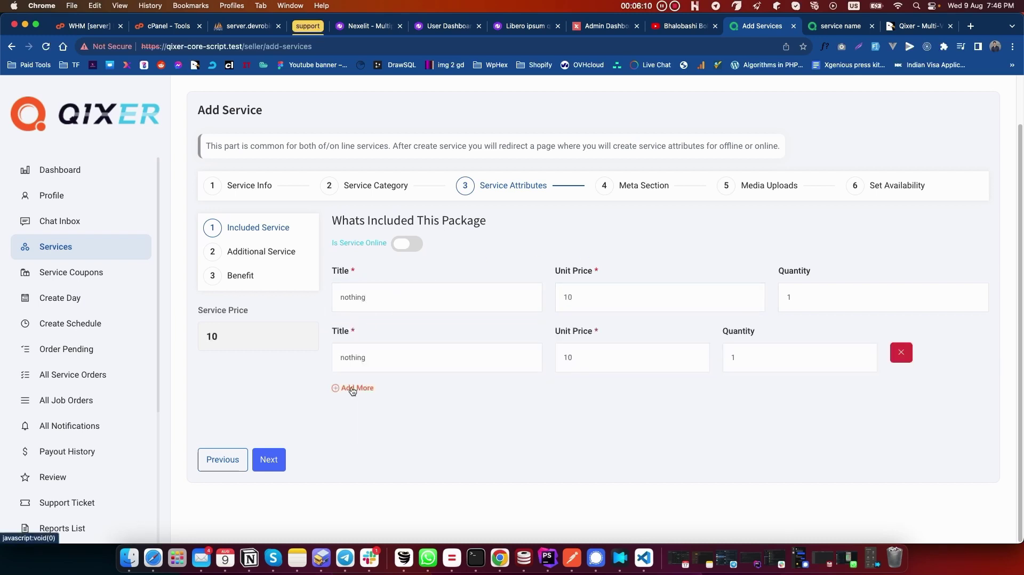
{"action": "left_click", "coordinate": [903, 353]}
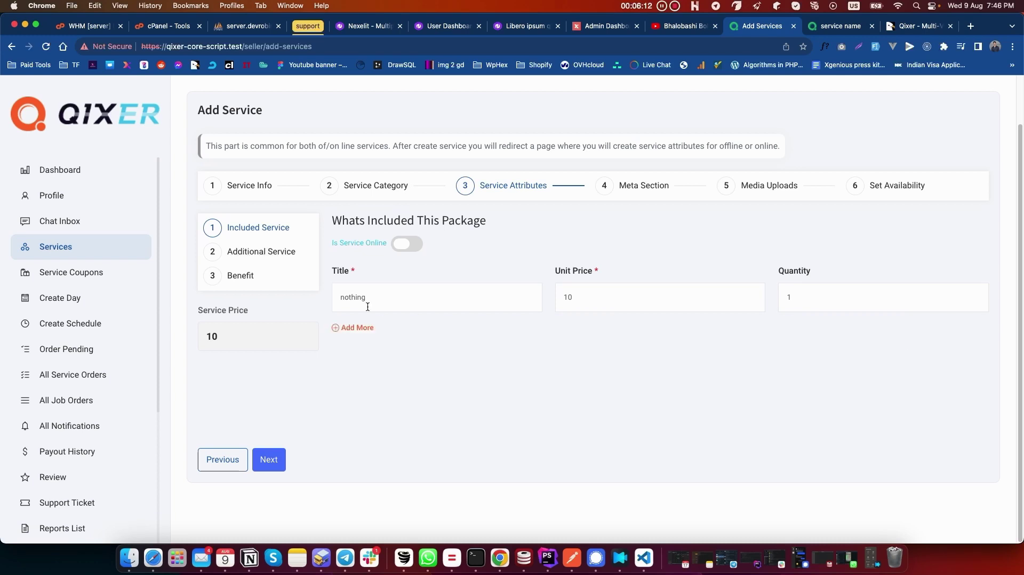
{"action": "left_click", "coordinate": [266, 252]}
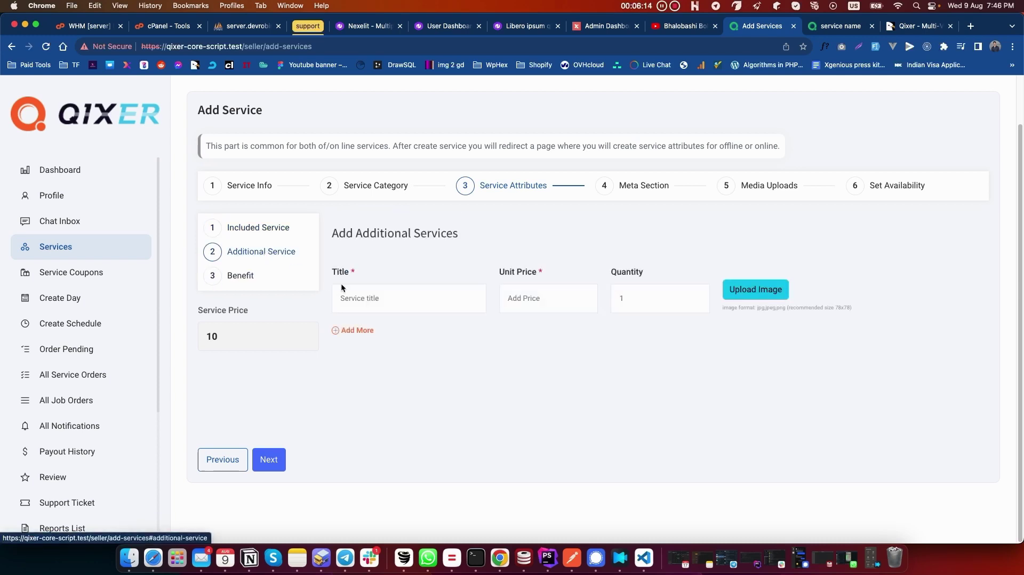
Step: Add the additional service 'test' at unit price 2 with the man-at-laptop library photo
{"action": "left_click", "coordinate": [389, 299]}
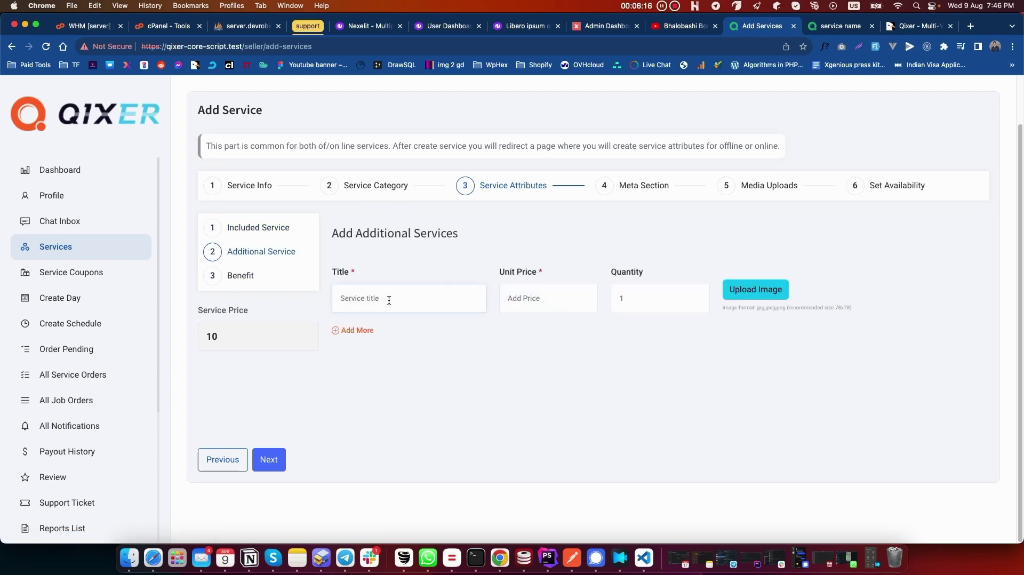
{"action": "type", "text": "tyest"}
{"action": "key", "text": "BackSpace"}
{"action": "key", "text": "BackSpace"}
{"action": "type", "text": "te"}
{"action": "left_click", "coordinate": [549, 298]}
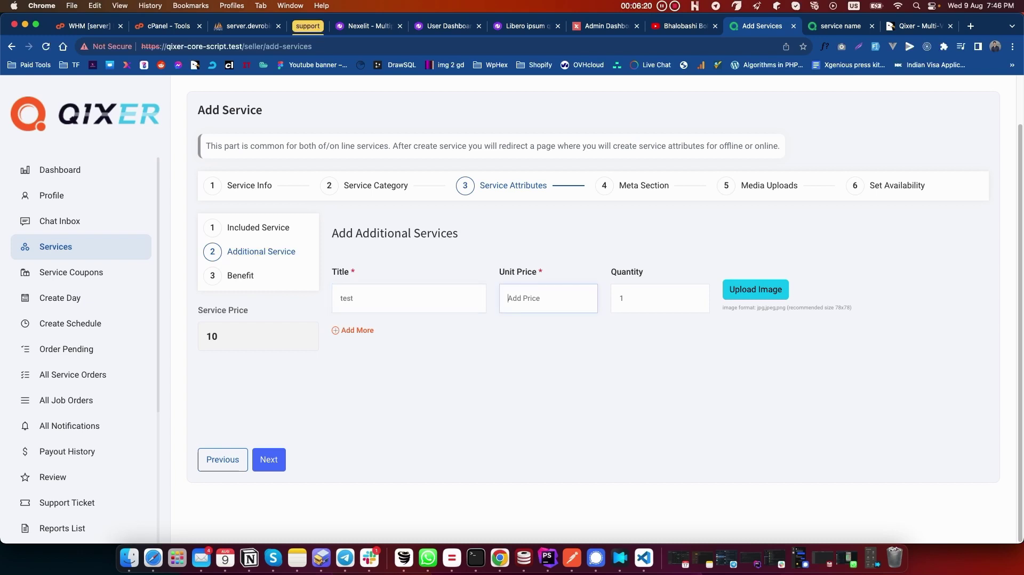
{"action": "type", "text": "20"}
{"action": "left_click", "coordinate": [747, 295]}
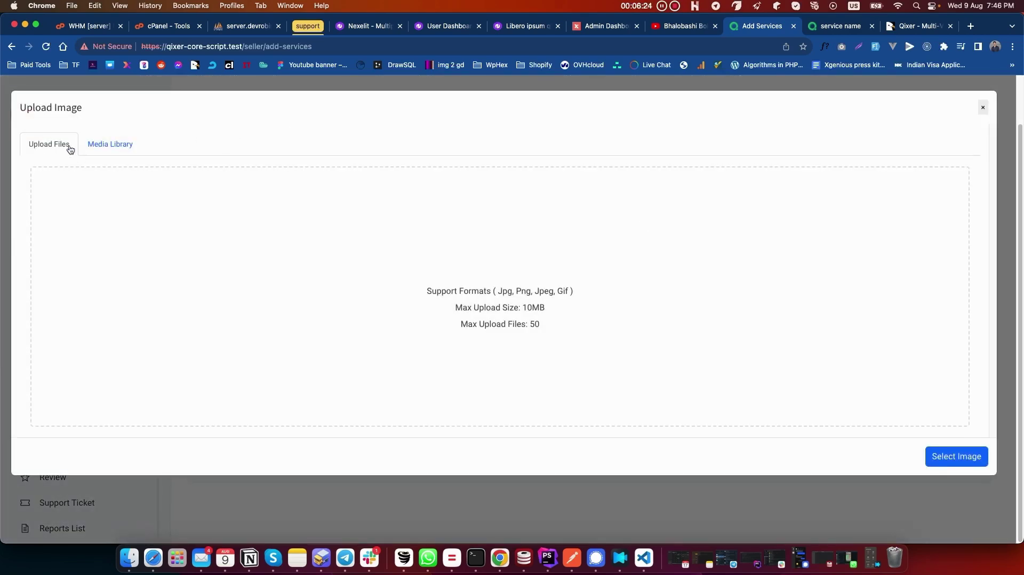
{"action": "left_click", "coordinate": [110, 144]}
{"action": "left_click", "coordinate": [386, 282]}
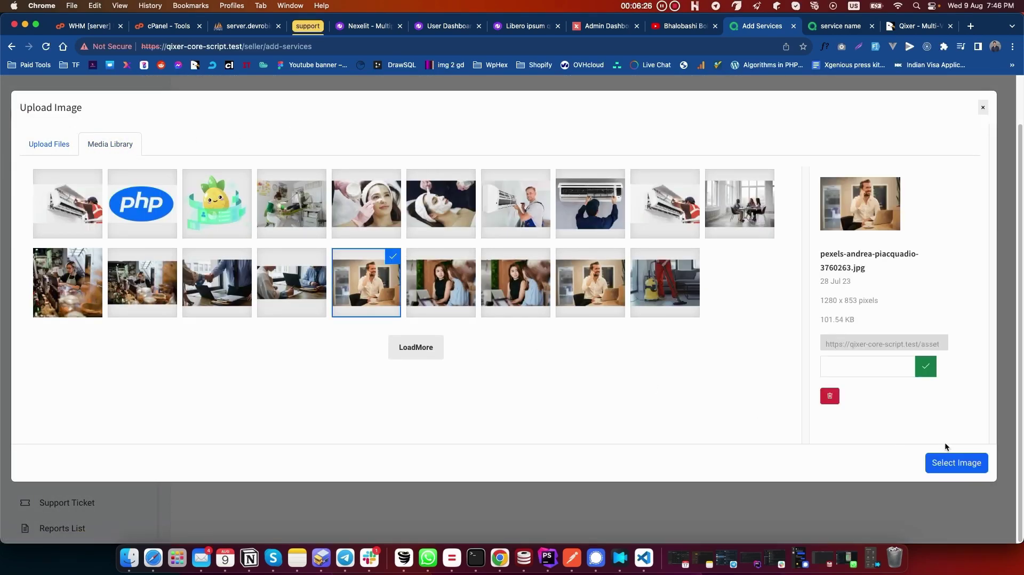
{"action": "left_click", "coordinate": [956, 463]}
Step: Add 'service benetis' as the package benefit, removing the duplicate entry
{"action": "left_click", "coordinate": [256, 278]}
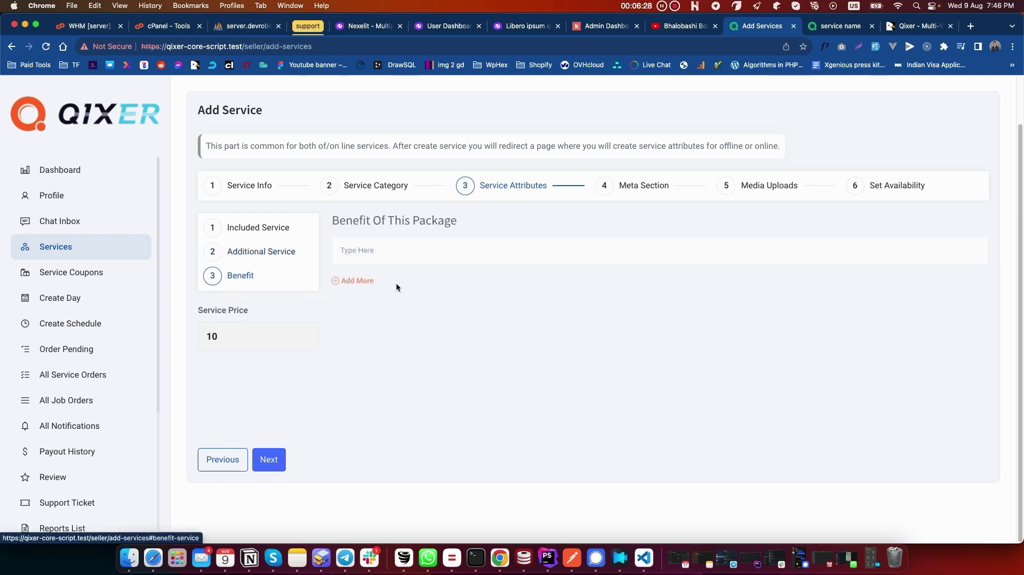
{"action": "left_click", "coordinate": [458, 248]}
{"action": "type", "text": "se"}
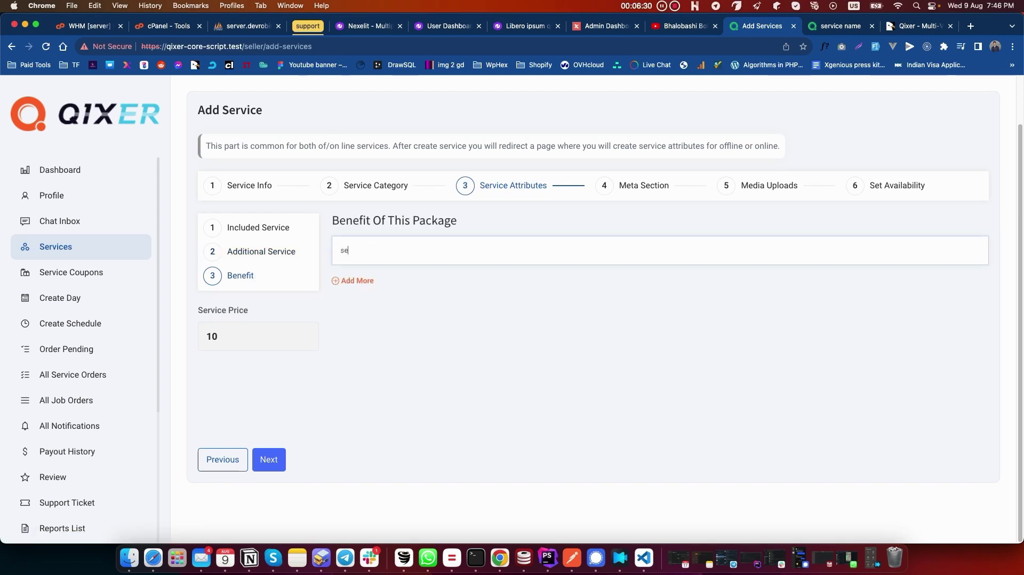
{"action": "type", "text": "rvice benetis"}
{"action": "left_click", "coordinate": [358, 282]}
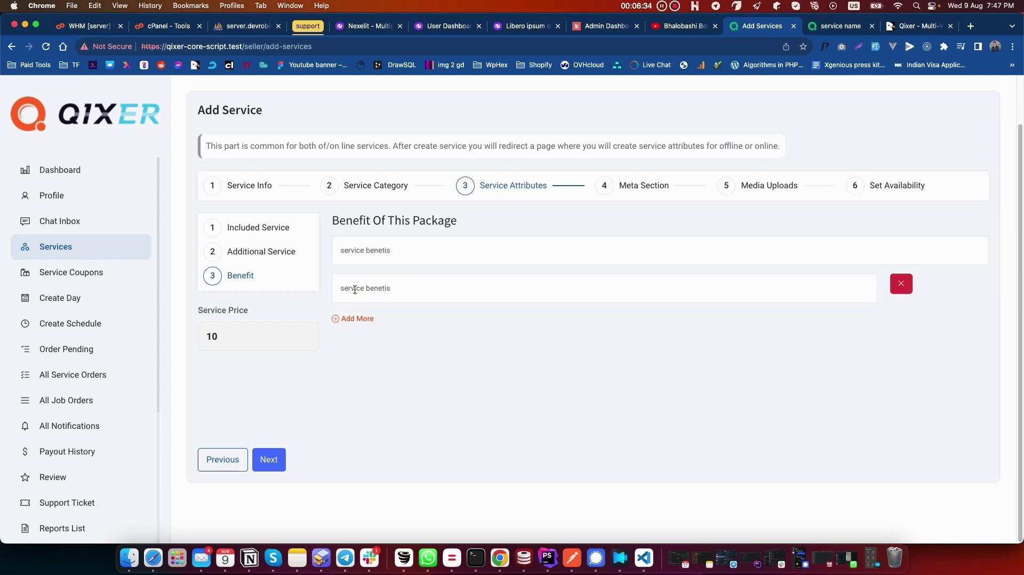
{"action": "left_click", "coordinate": [362, 320]}
Step: Remove the extra benefit rows, leave Is Service Online off, and proceed to the Meta Section
{"action": "left_click", "coordinate": [901, 284]}
{"action": "left_click", "coordinate": [901, 283]}
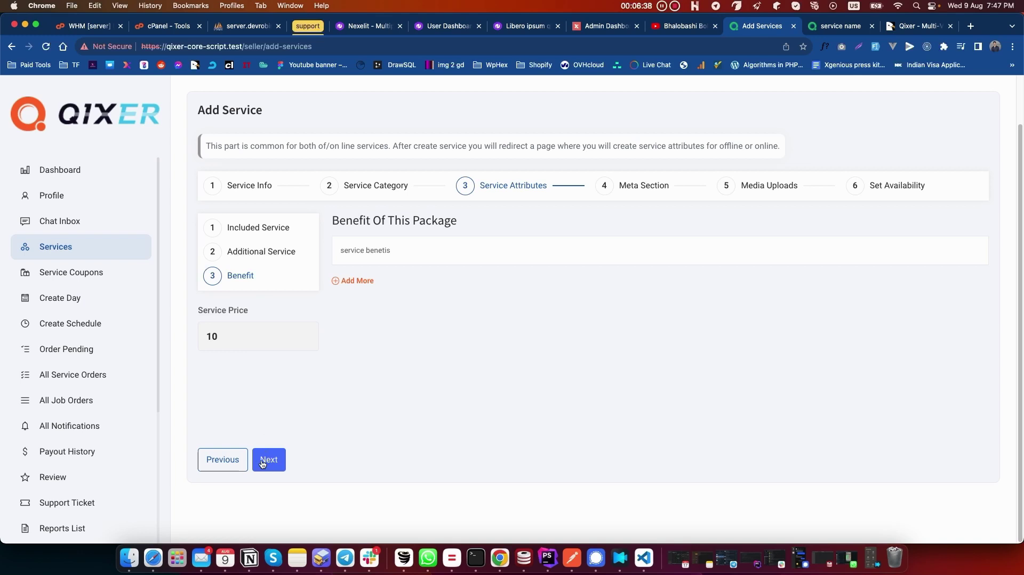
{"action": "left_click", "coordinate": [275, 228]}
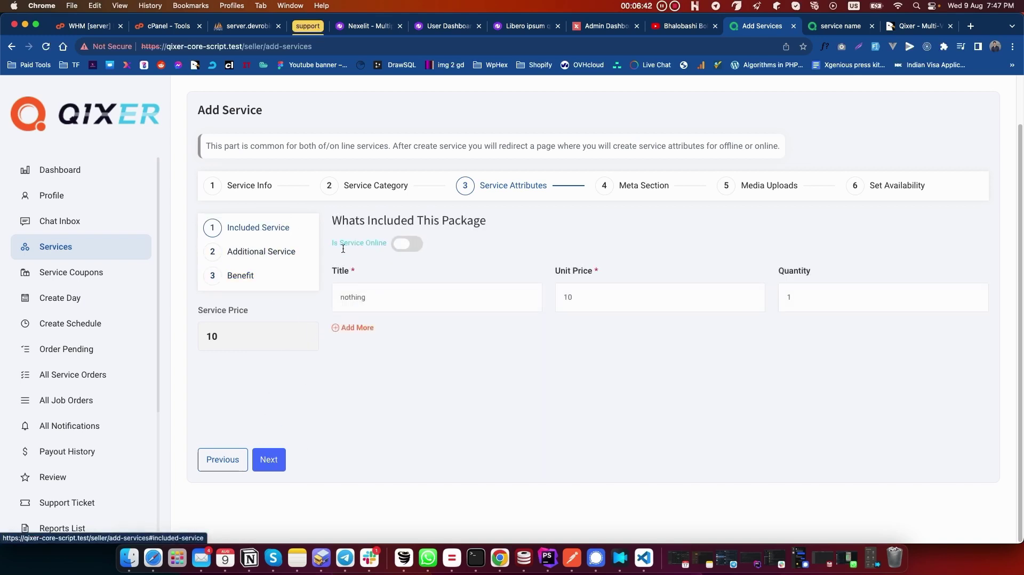
{"action": "left_click_drag", "start_coordinate": [326, 248], "coordinate": [389, 247]}
{"action": "left_click", "coordinate": [404, 245]}
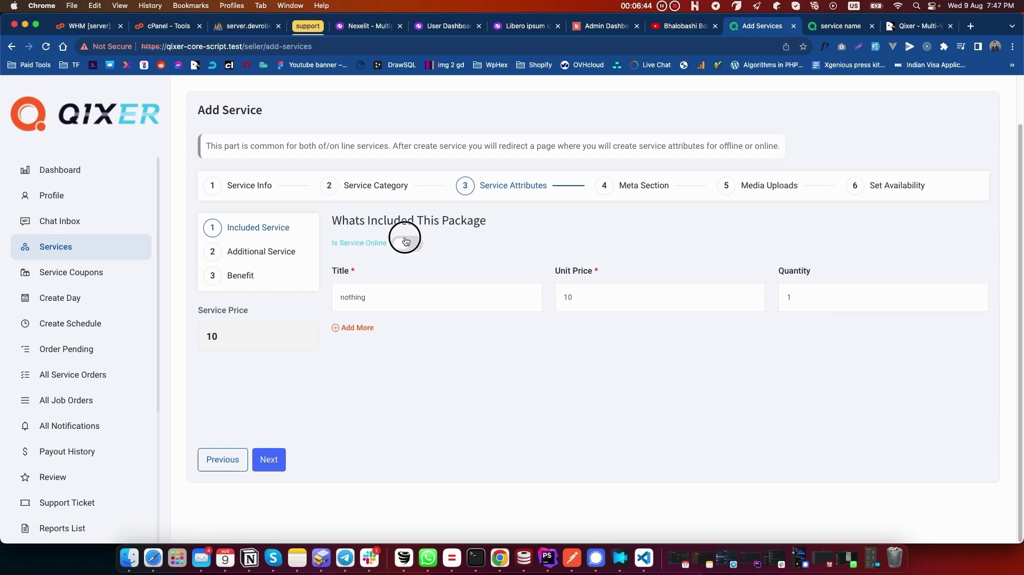
{"action": "left_click", "coordinate": [409, 250]}
{"action": "left_click", "coordinate": [408, 246]}
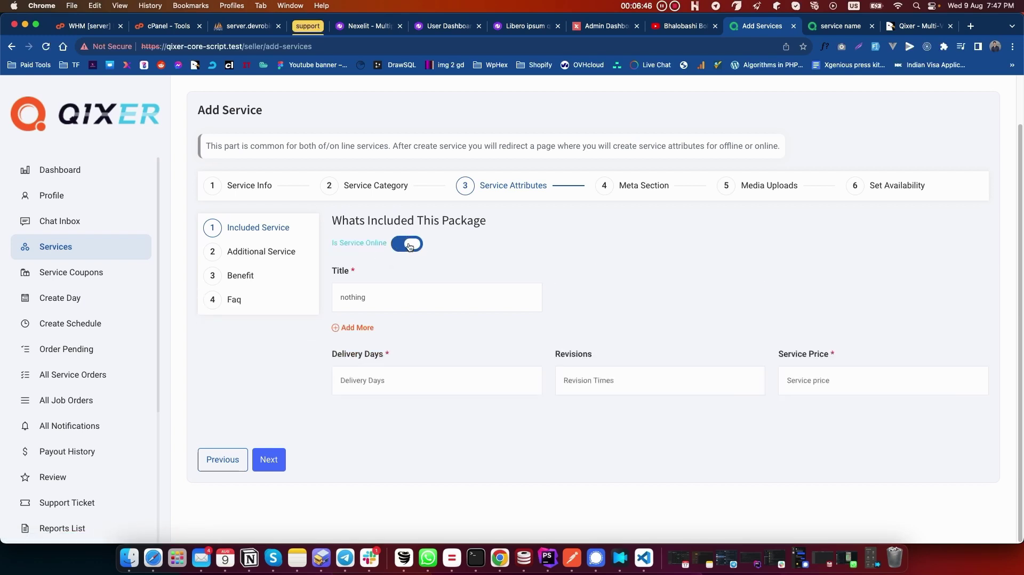
{"action": "left_click", "coordinate": [409, 245]}
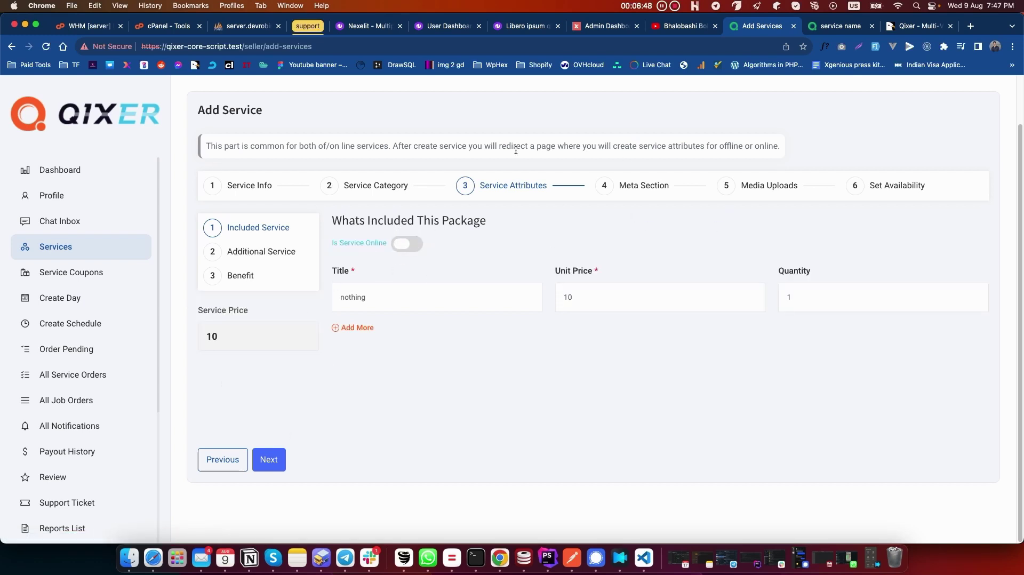
{"action": "left_click", "coordinate": [267, 462]}
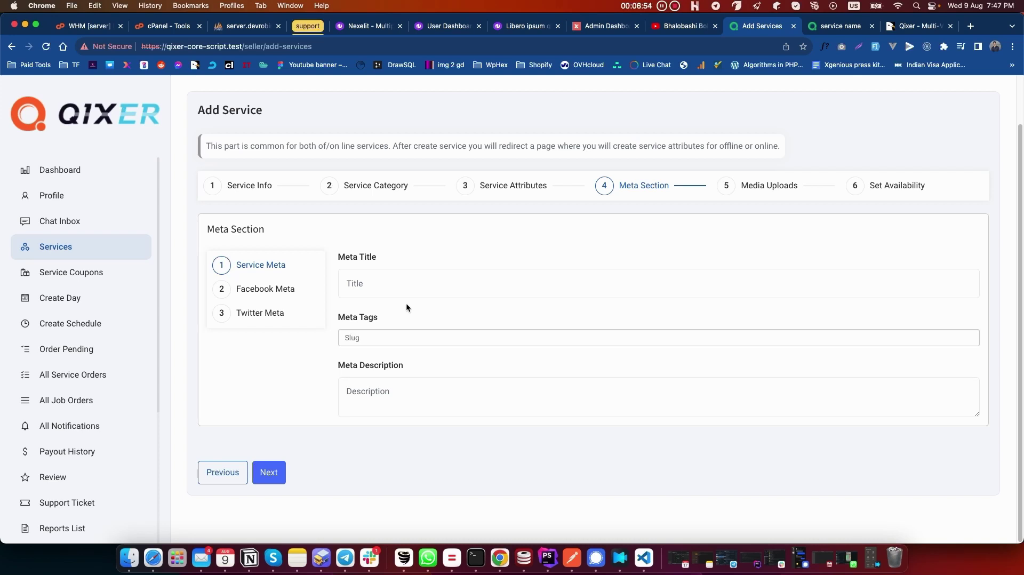
Step: Leave the meta title, tags and description blank and proceed to Media Uploads
{"action": "left_click", "coordinate": [360, 284]}
{"action": "left_click", "coordinate": [517, 235]}
{"action": "left_click", "coordinate": [268, 477]}
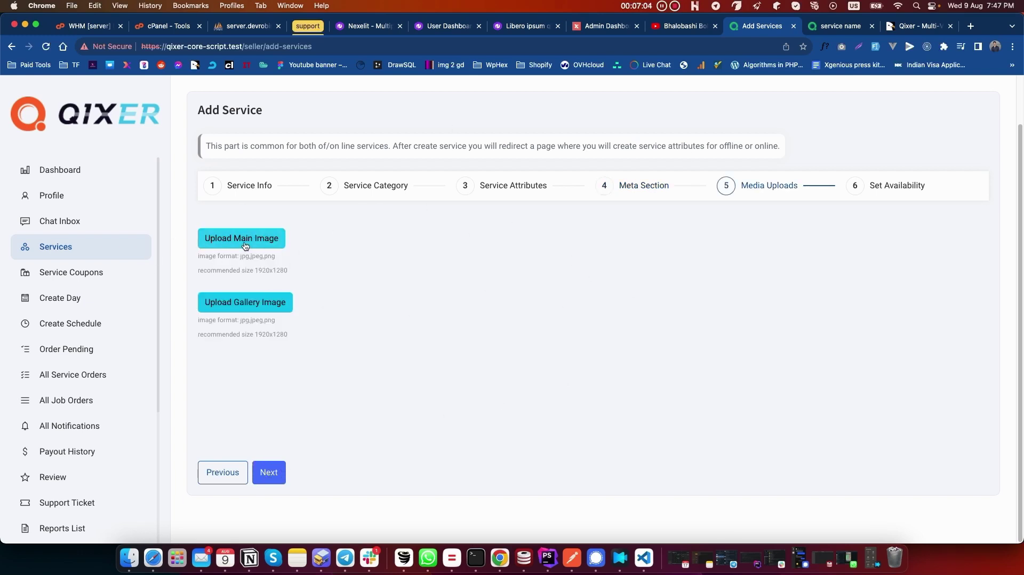
Step: Set the facial-treatment photo from the library as the main image
{"action": "left_click", "coordinate": [245, 246]}
{"action": "left_click", "coordinate": [369, 212]}
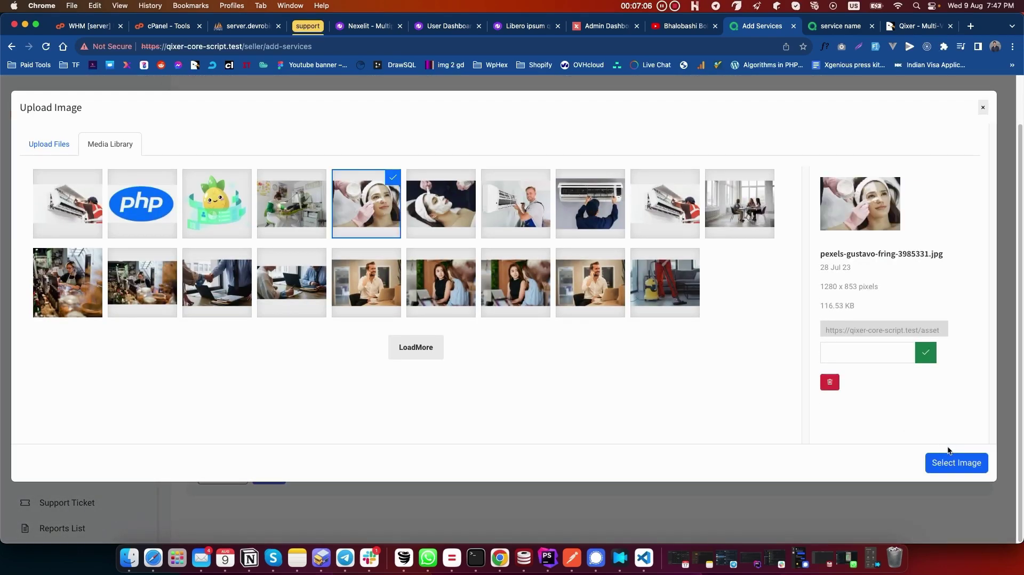
{"action": "left_click", "coordinate": [943, 460]}
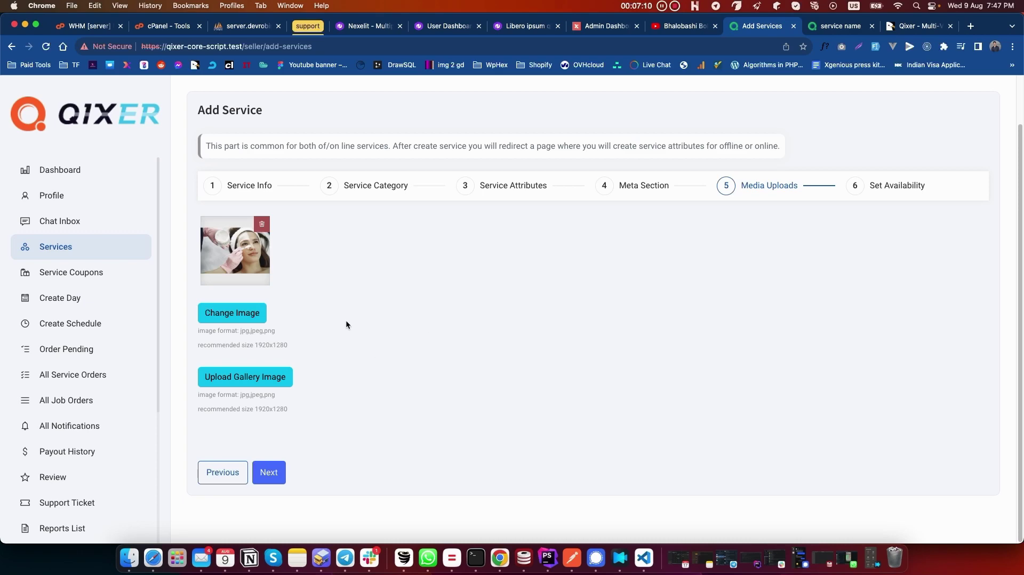
Step: Add the facial-treatment, face-mask, technician and air-conditioner repair photos to the gallery
{"action": "left_click", "coordinate": [227, 380]}
{"action": "left_click", "coordinate": [373, 231]}
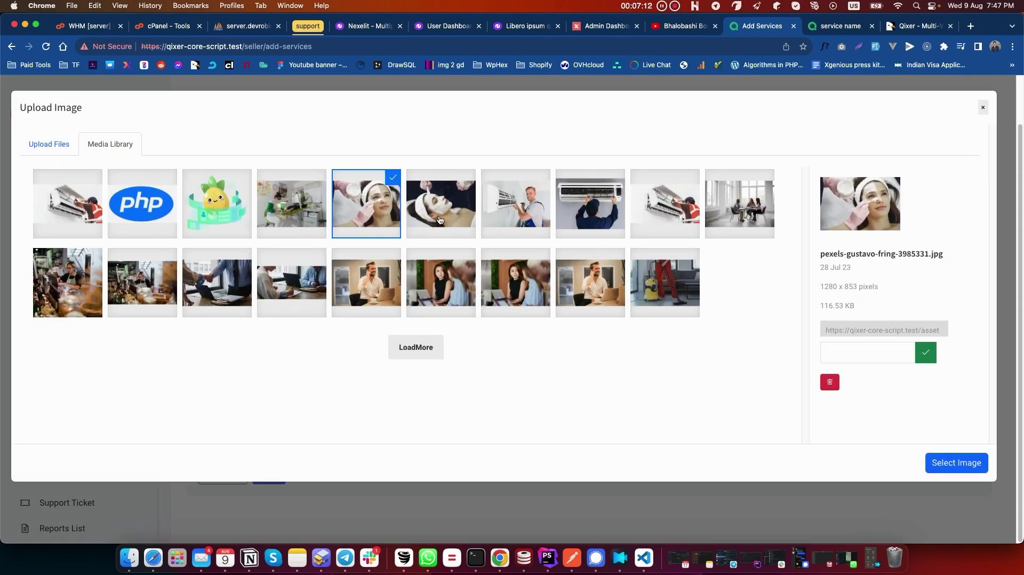
{"action": "left_click", "coordinate": [439, 220]}
{"action": "left_click", "coordinate": [515, 210]}
{"action": "left_click", "coordinate": [590, 211]}
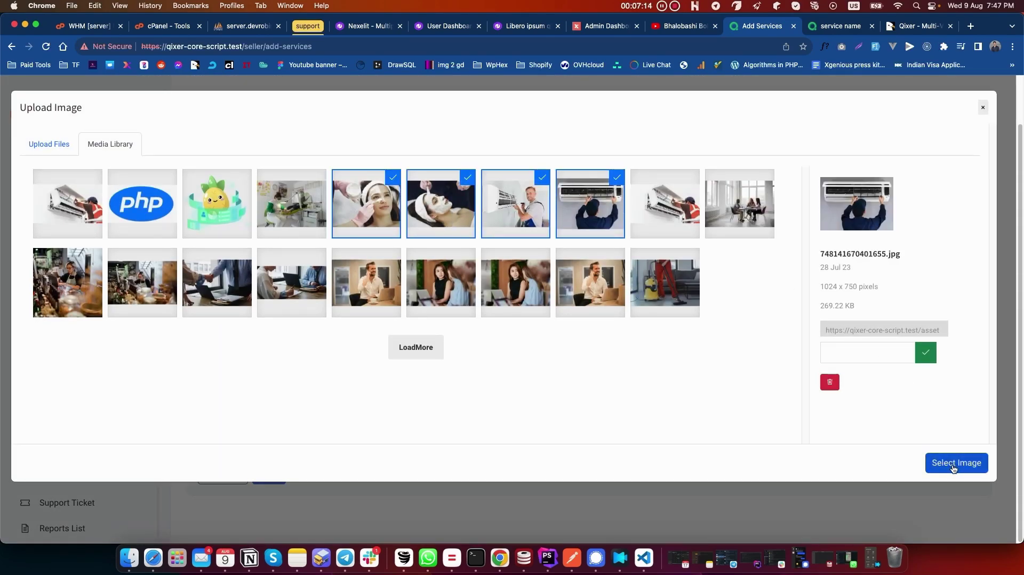
{"action": "left_click", "coordinate": [954, 463]}
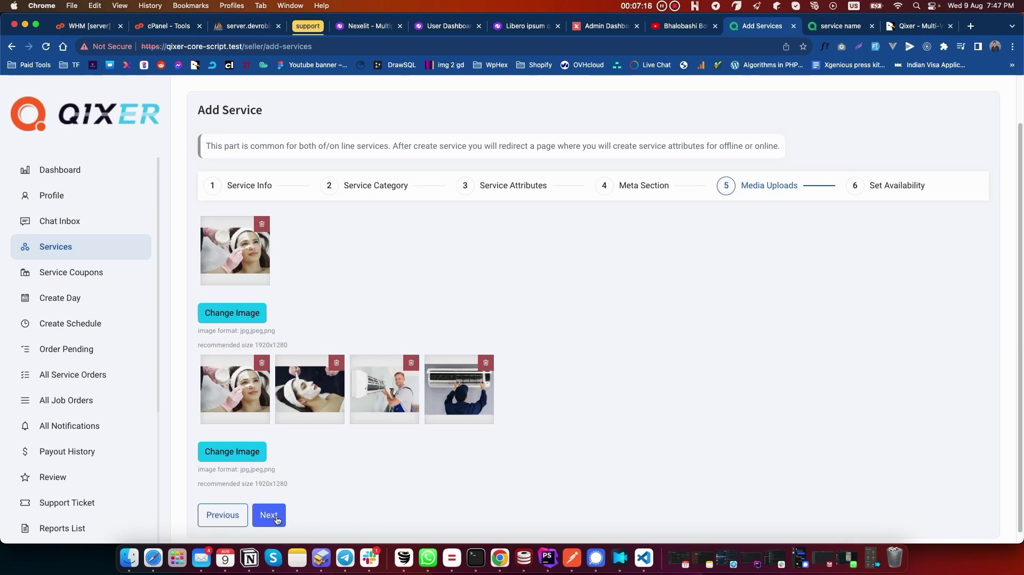
{"action": "left_click", "coordinate": [276, 519]}
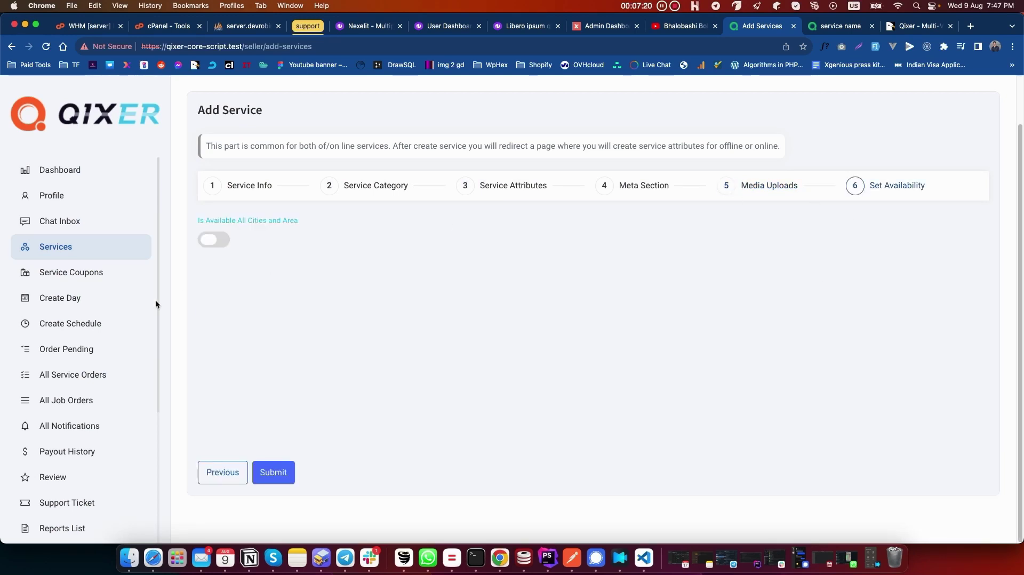
Step: Leave Is Available All Cities and Area off and submit the service
{"action": "left_click", "coordinate": [210, 242]}
{"action": "left_click", "coordinate": [216, 242]}
{"action": "scroll", "coordinate": [62, 347], "scroll_direction": "down", "scroll_amount": 4}
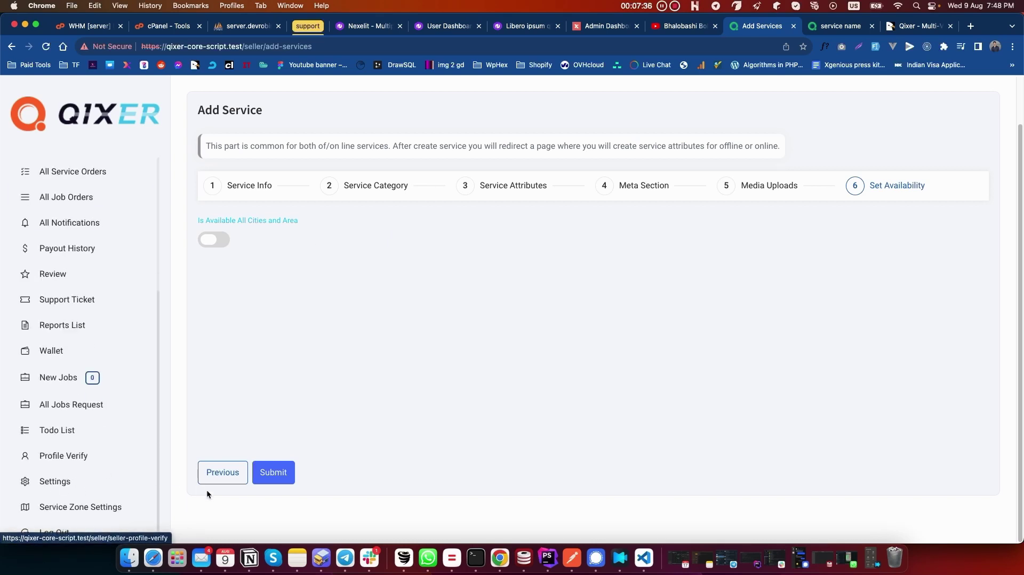
{"action": "left_click", "coordinate": [281, 476]}
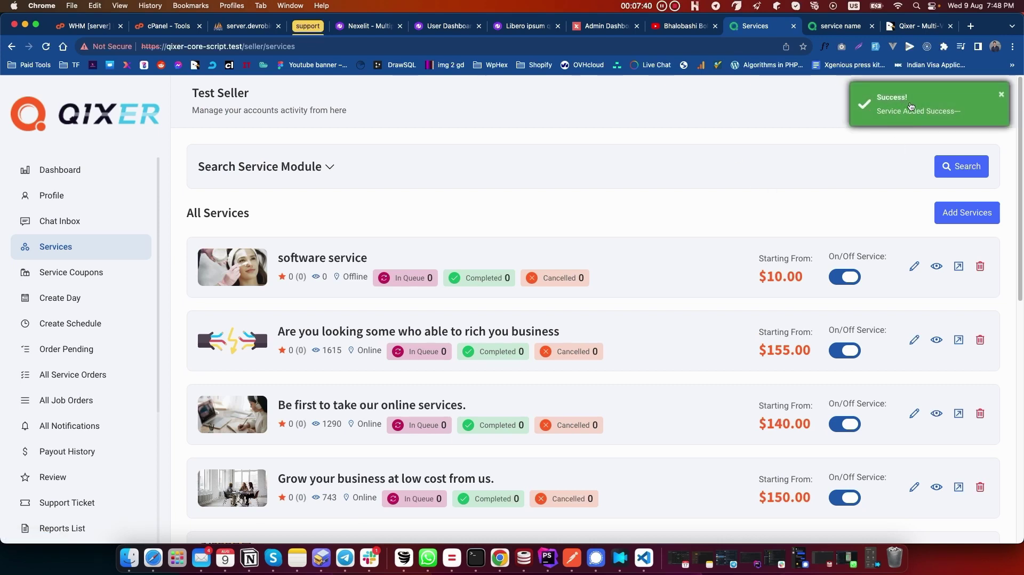
{"action": "left_click", "coordinate": [977, 285]}
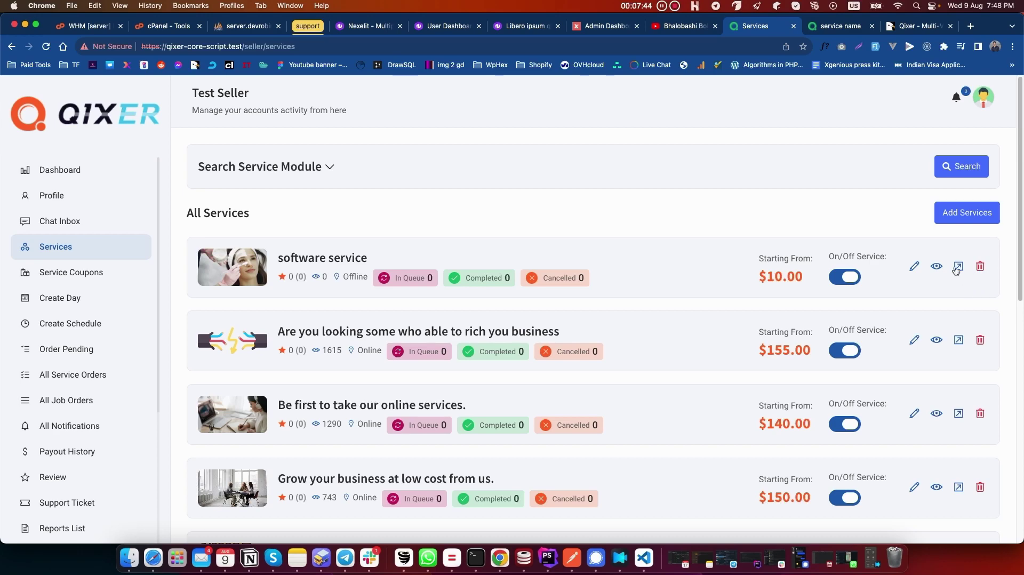
{"action": "left_click", "coordinate": [958, 267]}
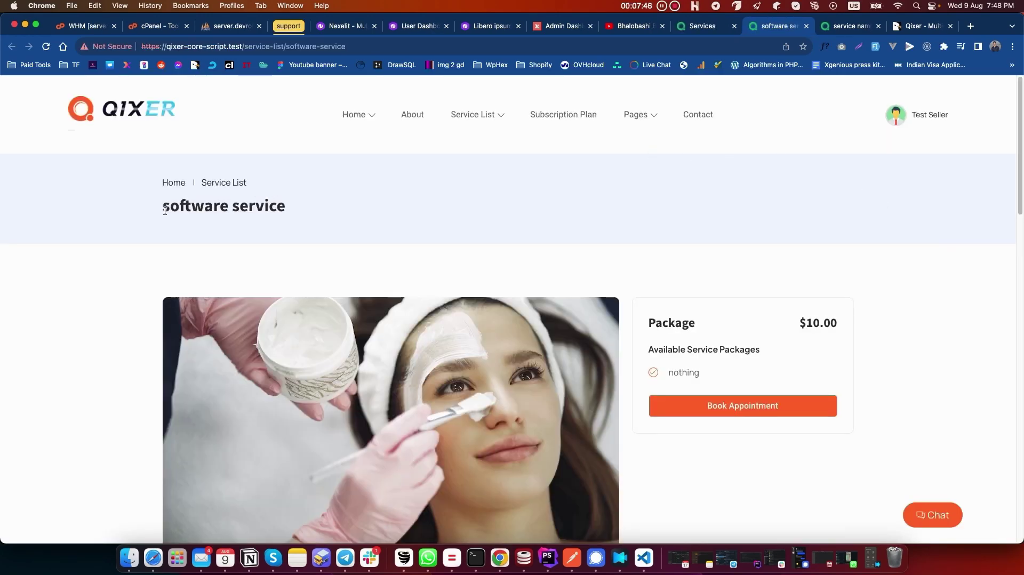
{"action": "left_click_drag", "start_coordinate": [162, 205], "coordinate": [393, 217]}
{"action": "scroll", "coordinate": [400, 216], "scroll_direction": "down", "scroll_amount": 5}
{"action": "scroll", "coordinate": [400, 224], "scroll_direction": "down", "scroll_amount": 6}
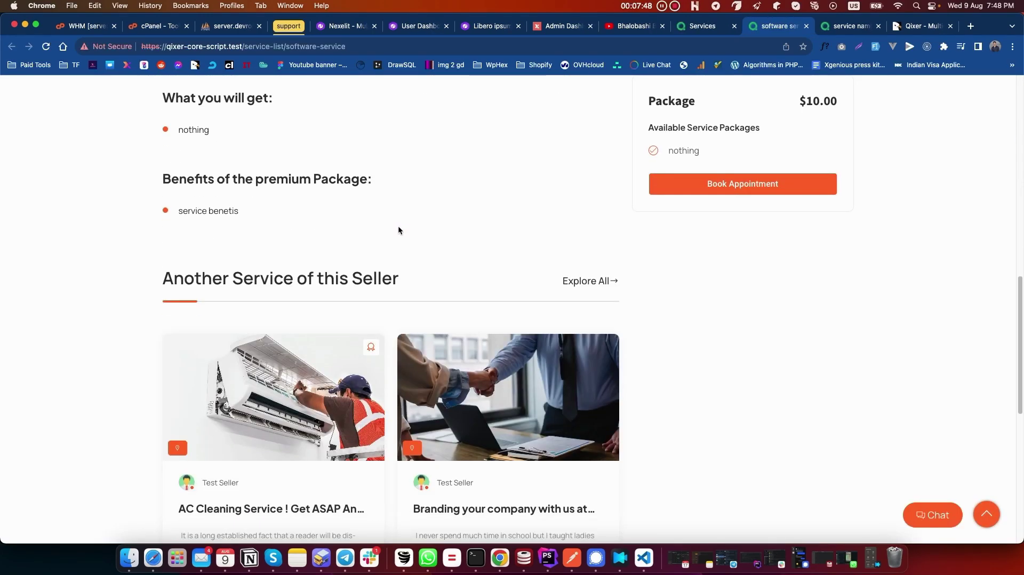
{"action": "scroll", "coordinate": [397, 228], "scroll_direction": "down", "scroll_amount": 5}
{"action": "scroll", "coordinate": [398, 228], "scroll_direction": "up", "scroll_amount": 10}
{"action": "scroll", "coordinate": [398, 230], "scroll_direction": "up", "scroll_amount": 5}
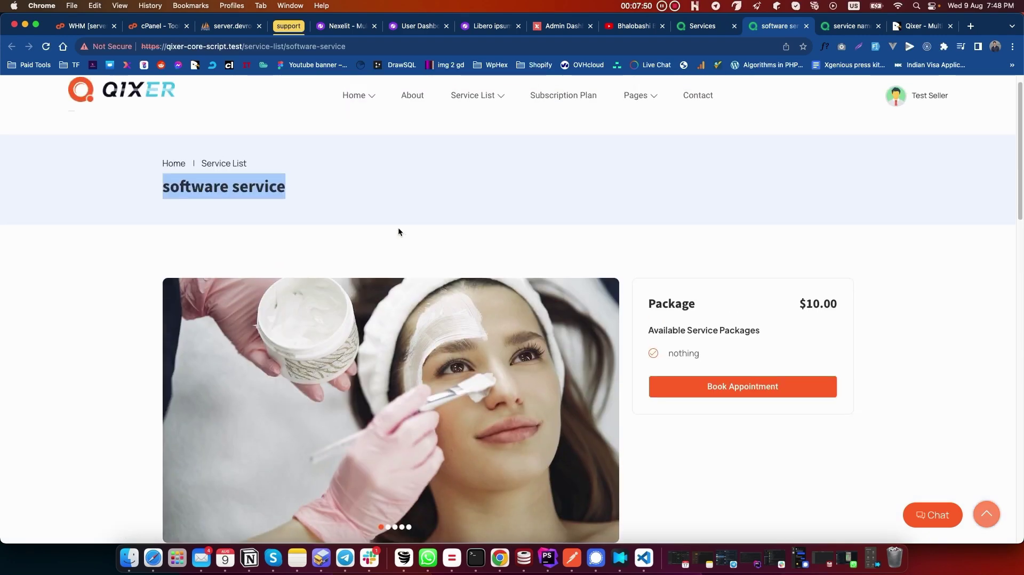
{"action": "key", "text": "ctrl+shift+Tab"}
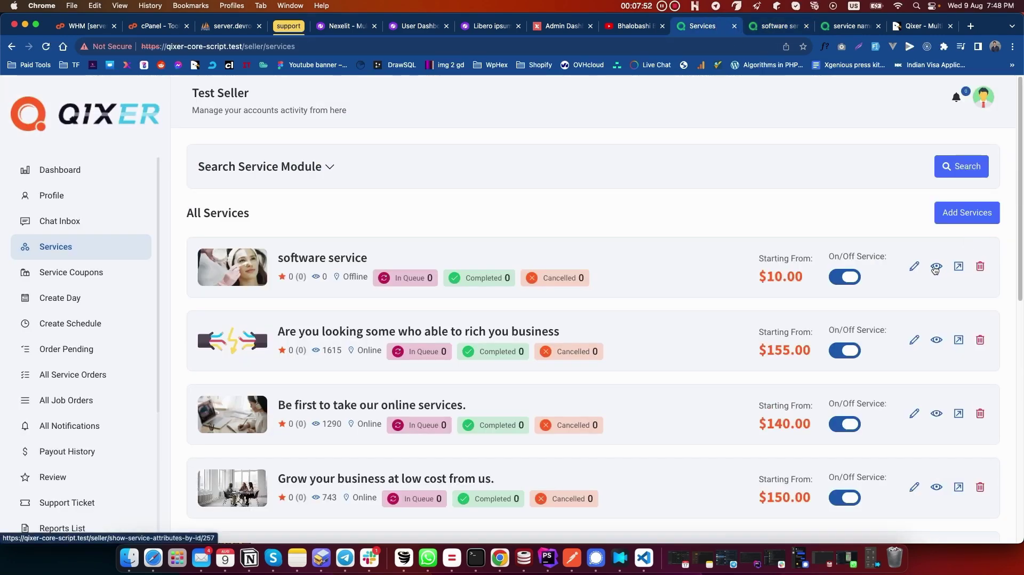
{"action": "left_click", "coordinate": [939, 268]}
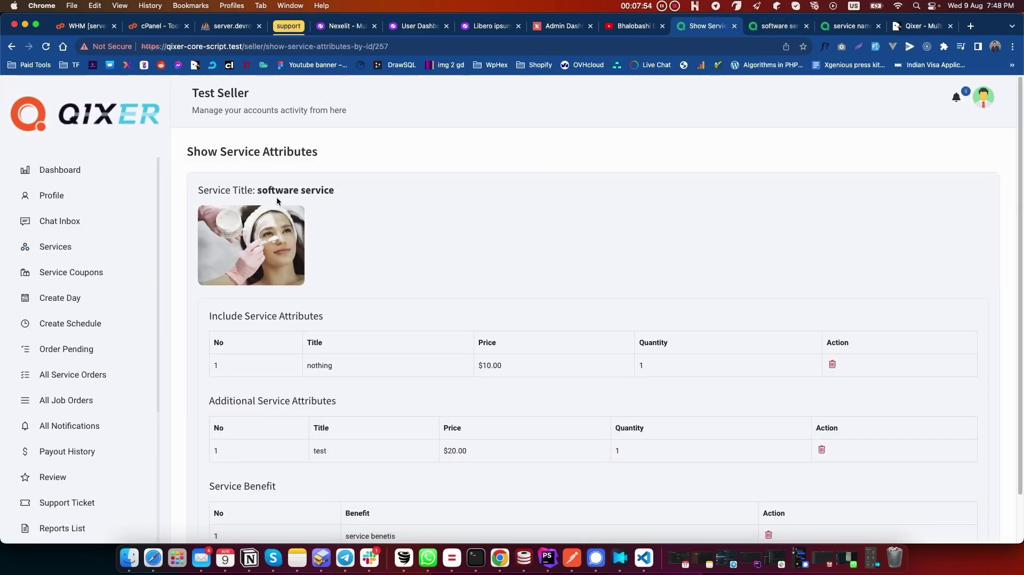
{"action": "scroll", "coordinate": [551, 192], "scroll_direction": "down", "scroll_amount": 2}
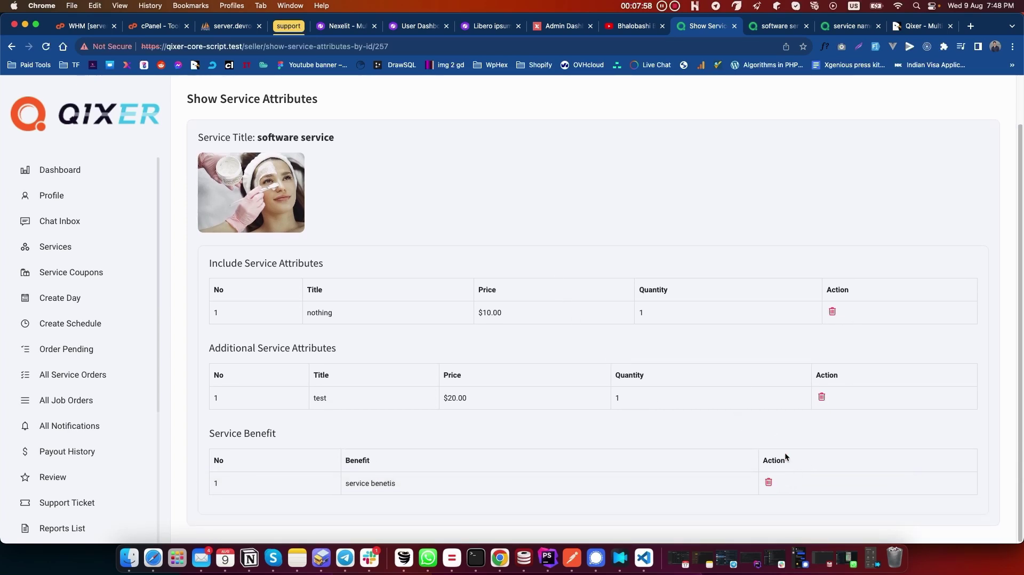
{"action": "scroll", "coordinate": [464, 214], "scroll_direction": "up", "scroll_amount": 2}
{"action": "key", "text": "super+bracketleft"}
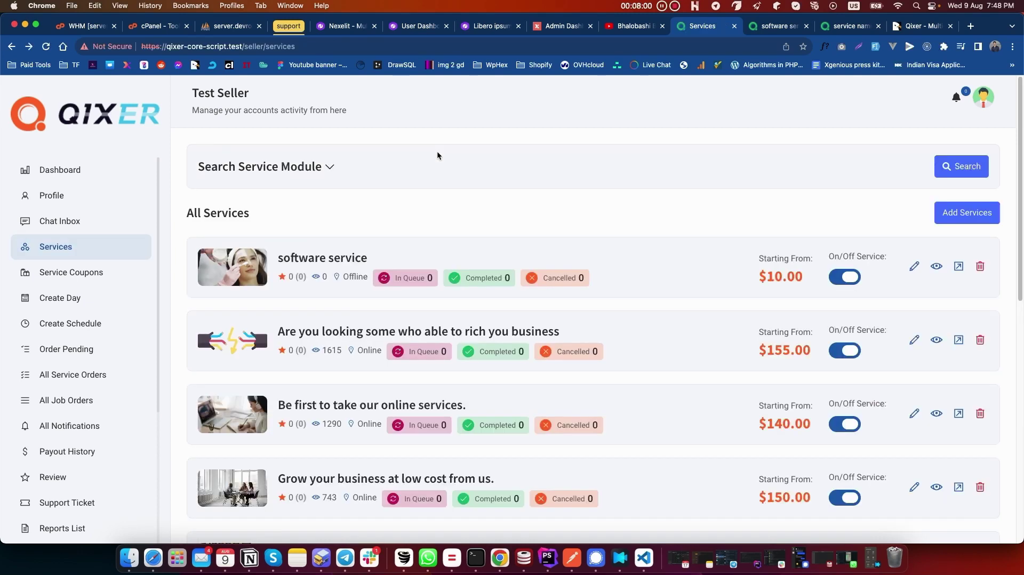
{"action": "left_click", "coordinate": [914, 267]}
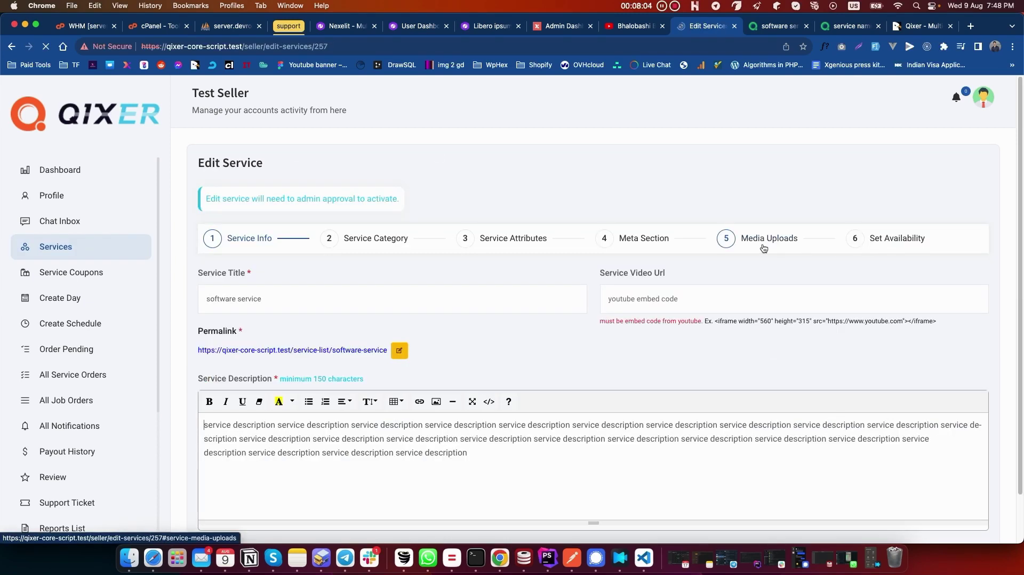
{"action": "scroll", "coordinate": [789, 278], "scroll_direction": "down", "scroll_amount": 2}
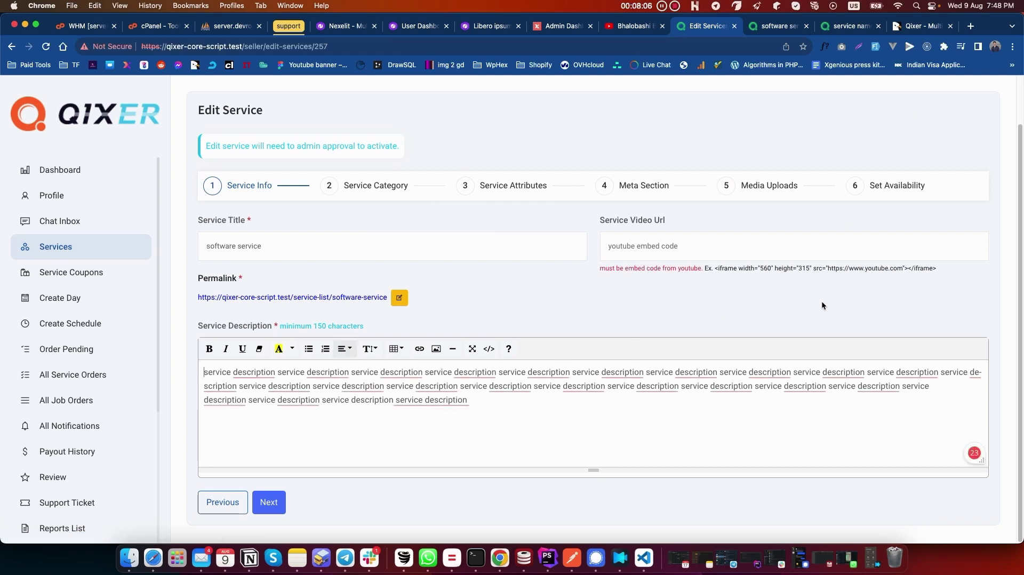
{"action": "scroll", "coordinate": [832, 298], "scroll_direction": "up", "scroll_amount": 2}
{"action": "key", "text": "super+bracketleft"}
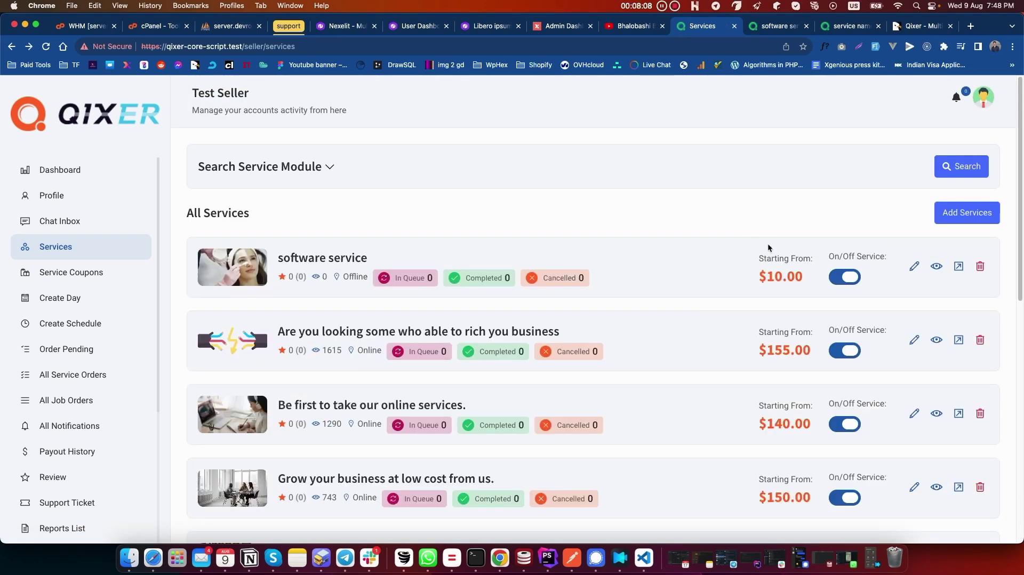
{"action": "left_click", "coordinate": [850, 278]}
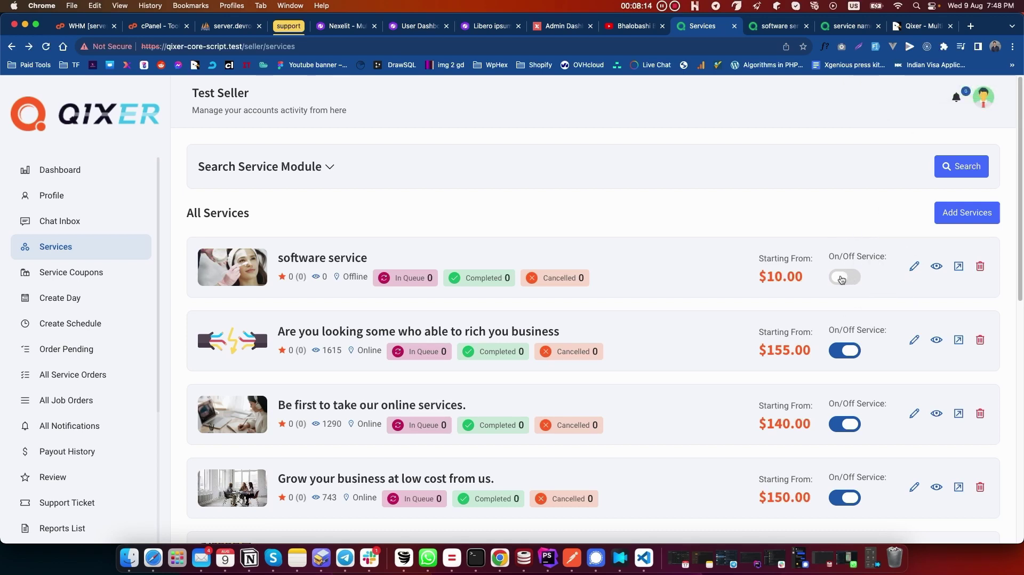
{"action": "left_click", "coordinate": [841, 279]}
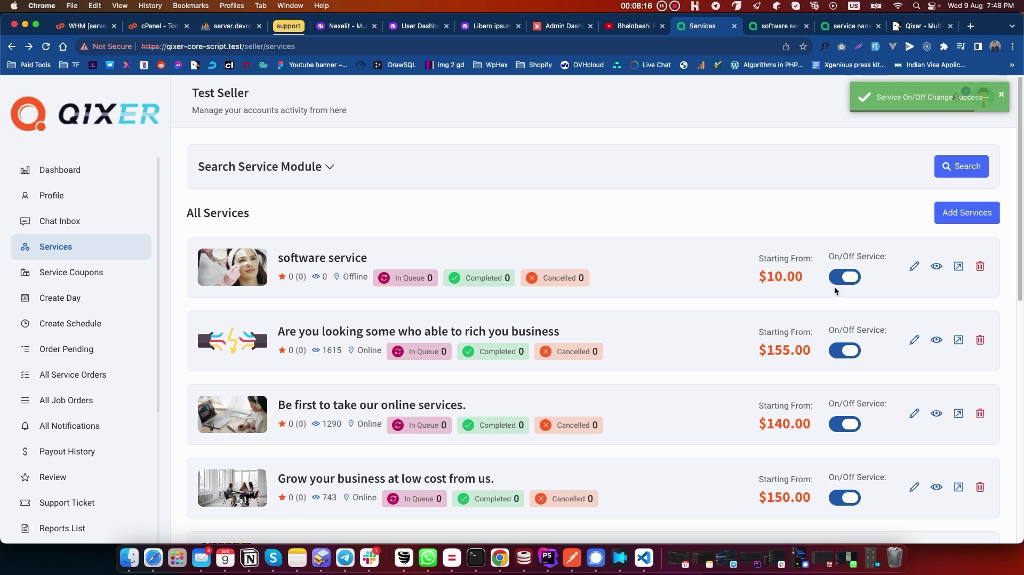
{"action": "left_click", "coordinate": [843, 277]}
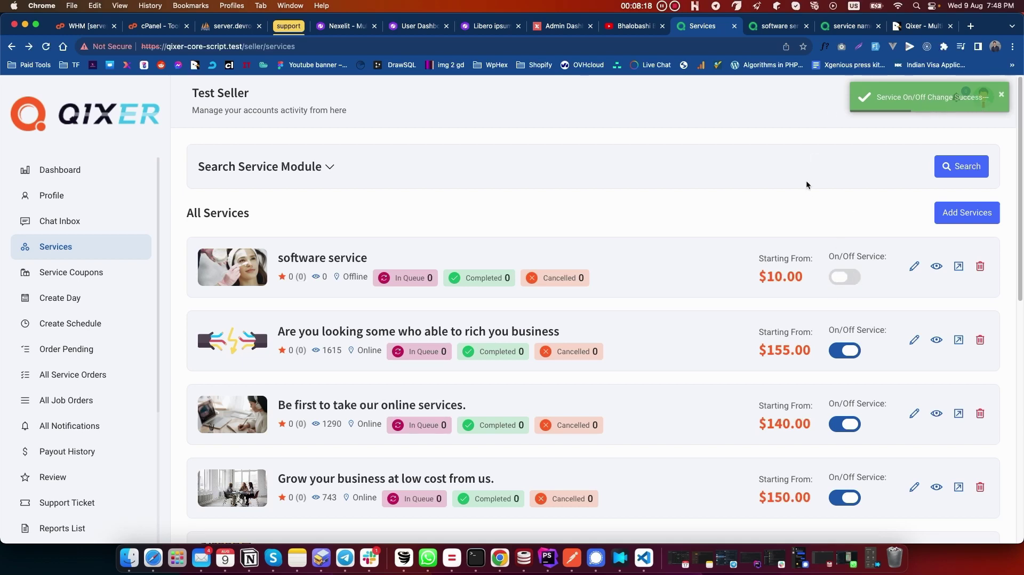
{"action": "left_click", "coordinate": [846, 277]}
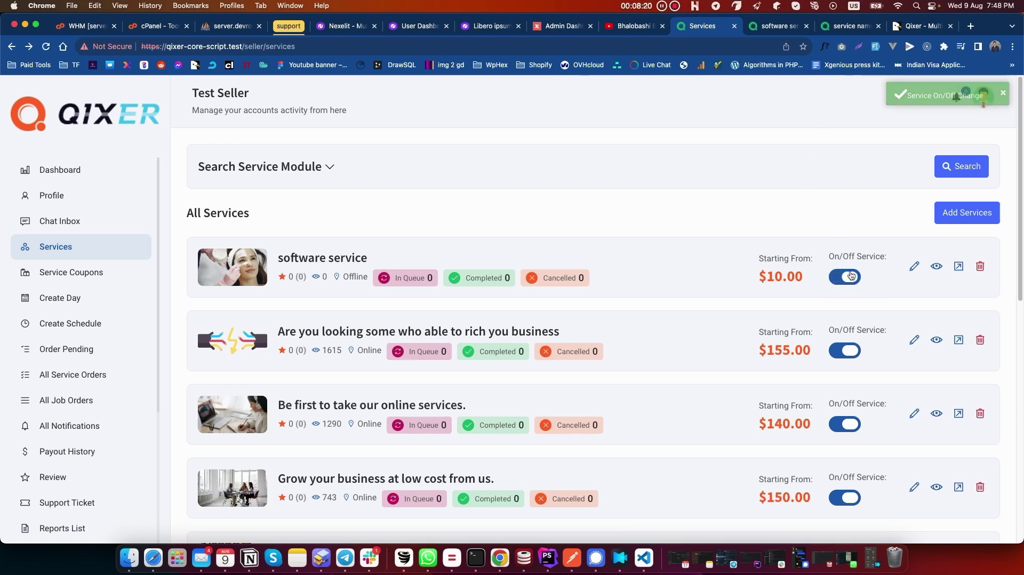